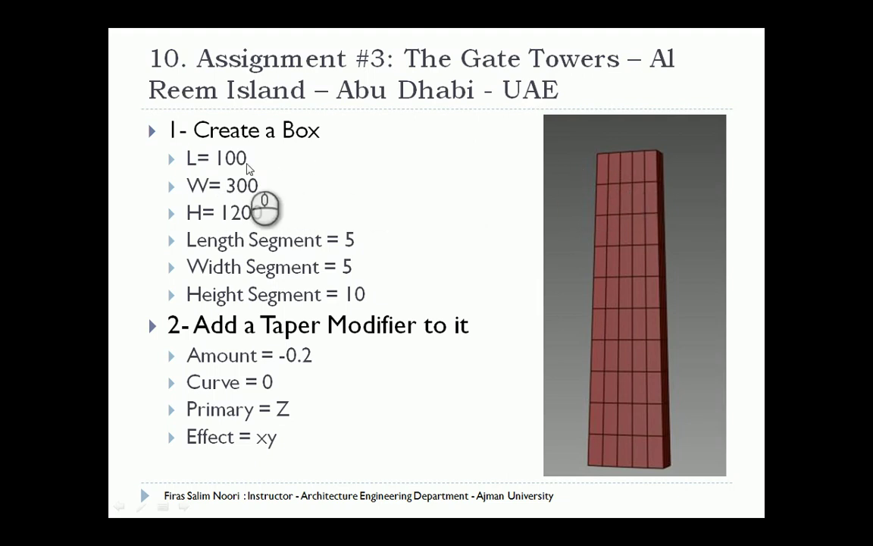
- Create a box primitive in the perspective view of 3ds Max
key("alt+Tab")
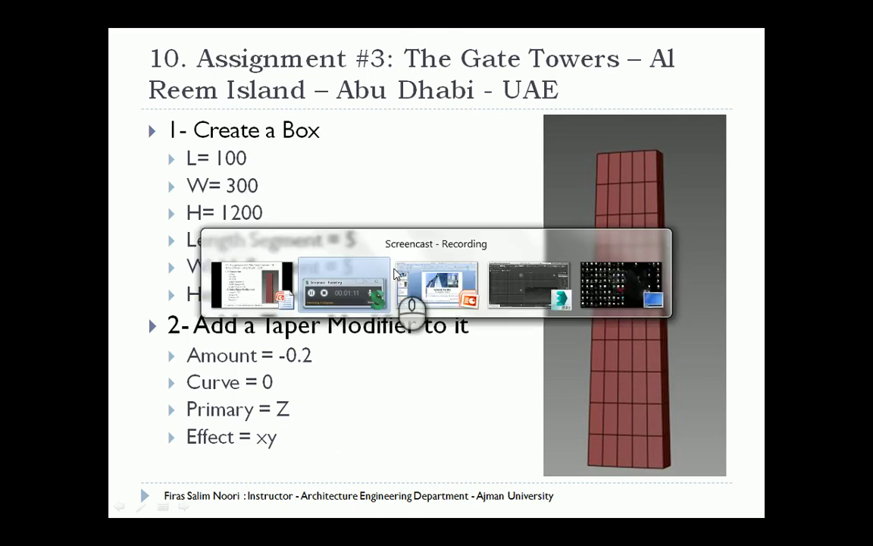
left_click(778, 226)
left_click_drag(600, 380, 608, 416)
left_click(626, 390)
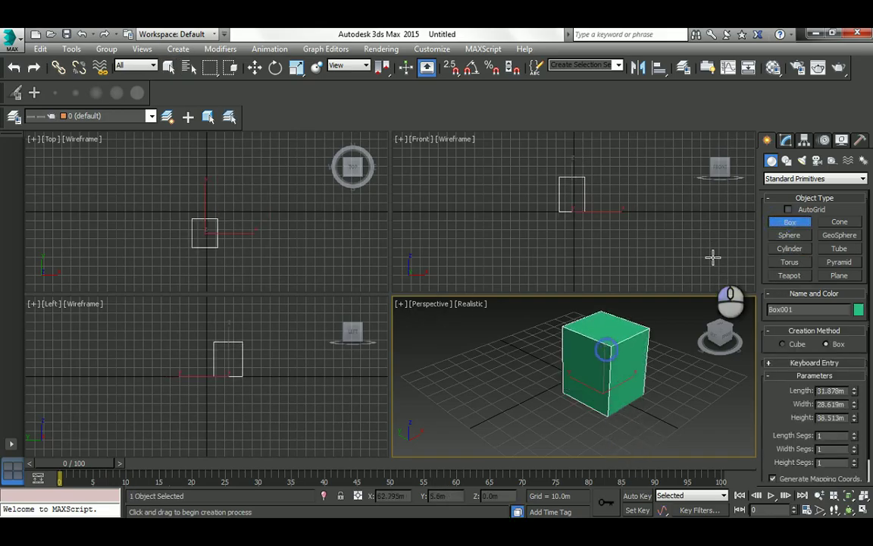
left_click(786, 140)
- Set the box to Length 100, Width 300, Height 1200 and frame it in every view
double_click(819, 321)
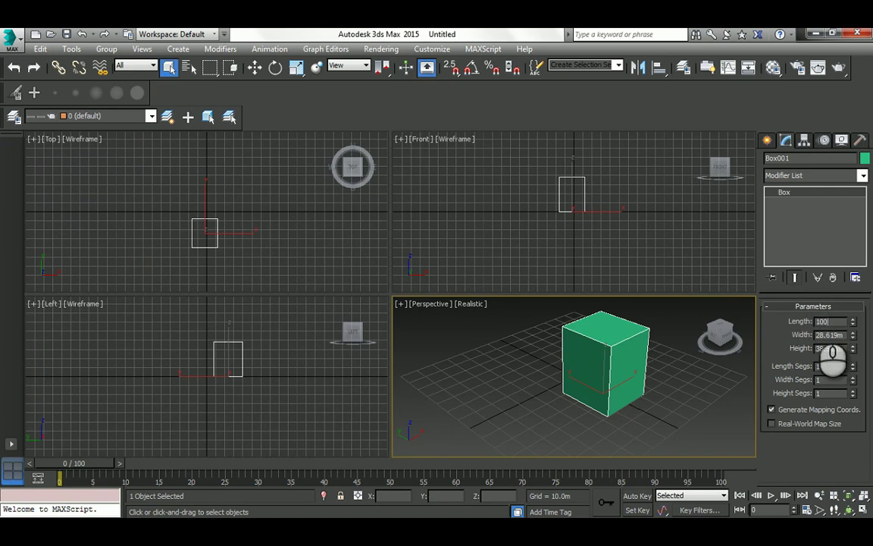
key("Tab")
type("3")
key("Tab")
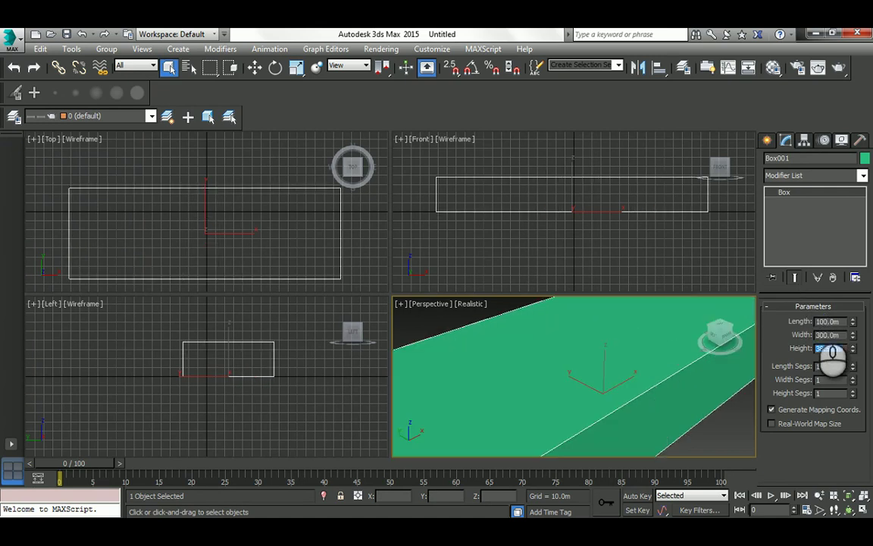
type("1200")
key("Return")
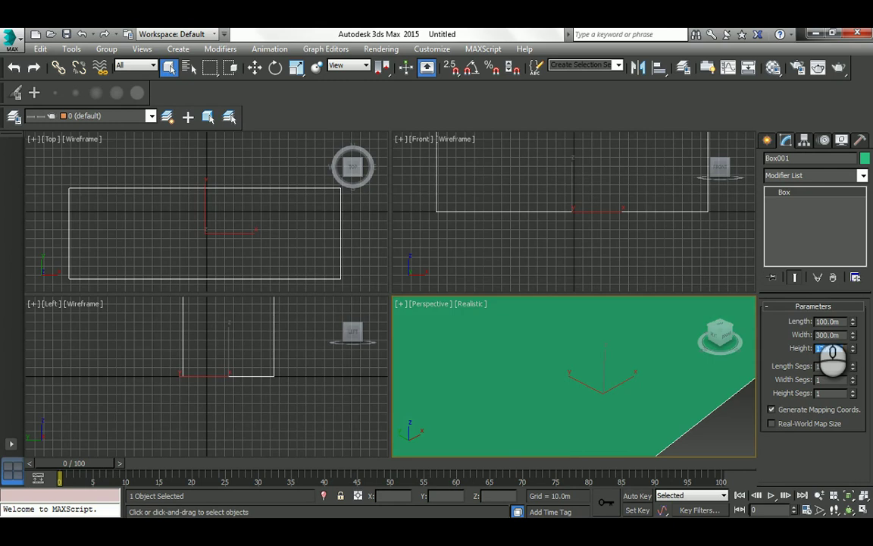
left_click(864, 497)
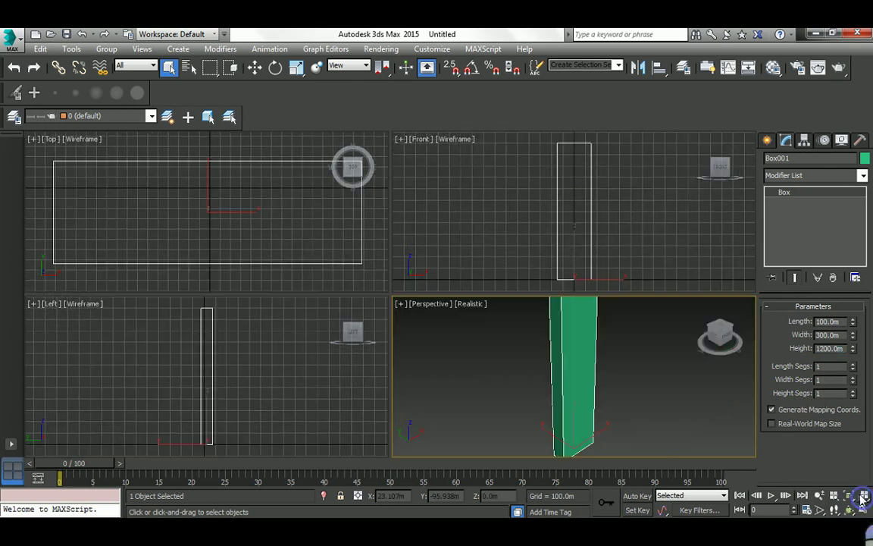
scroll(561, 338, "down", 5)
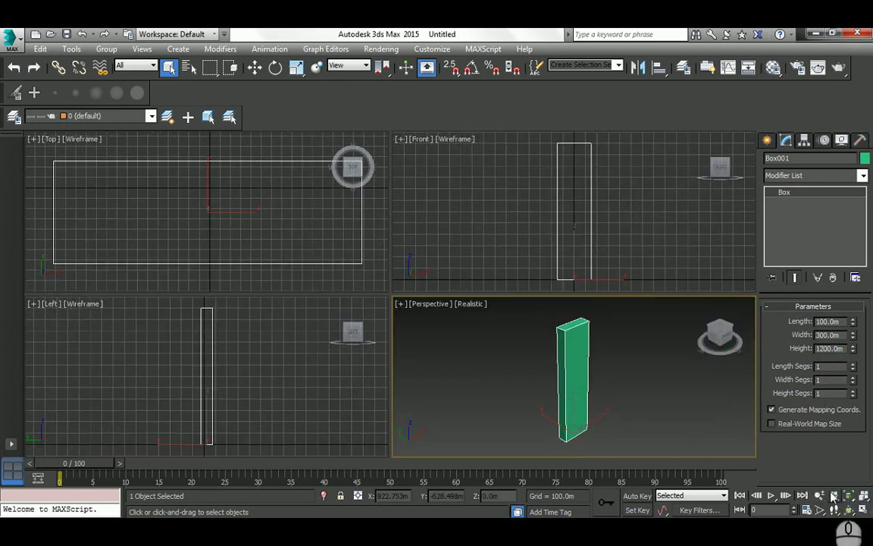
middle_click_drag(613, 389, 526, 376)
- Maximize the Perspective view and set the box's X position to 0
key("alt+w")
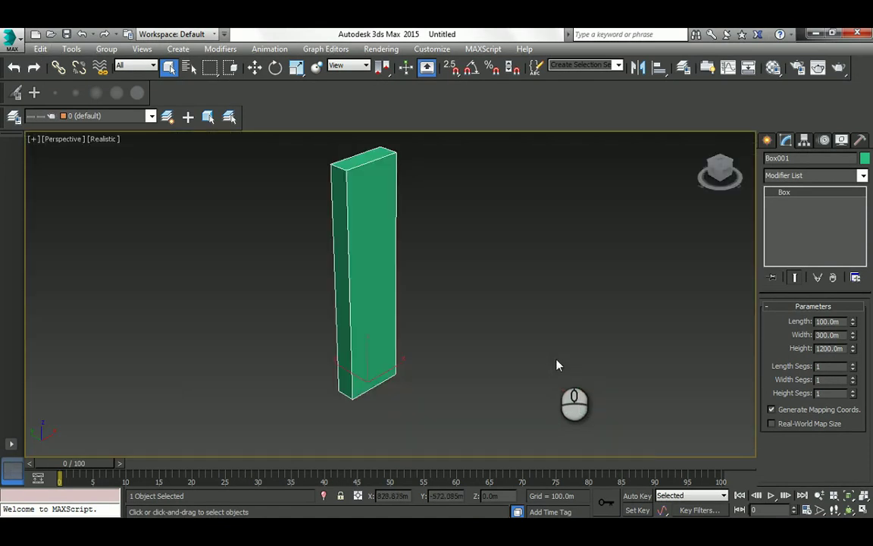
middle_click_drag(461, 307, 523, 309, "alt")
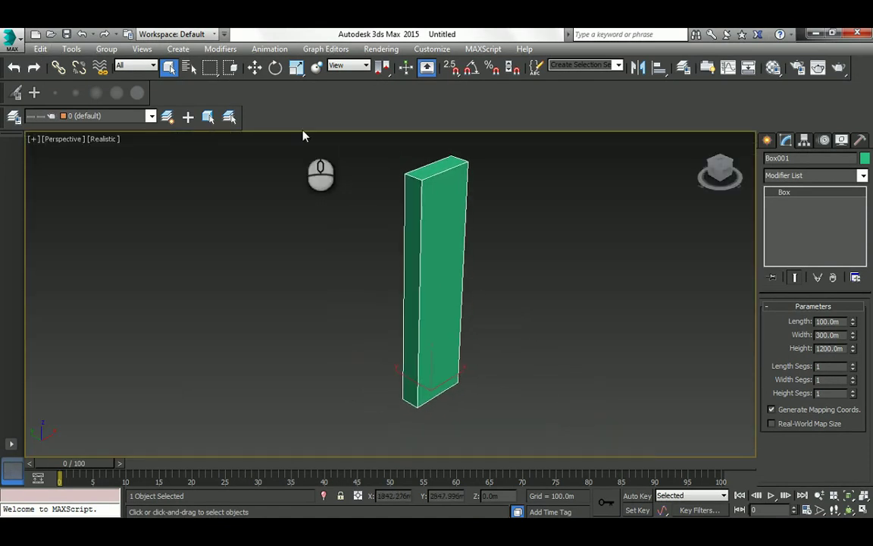
right_click(255, 67)
double_click(607, 176)
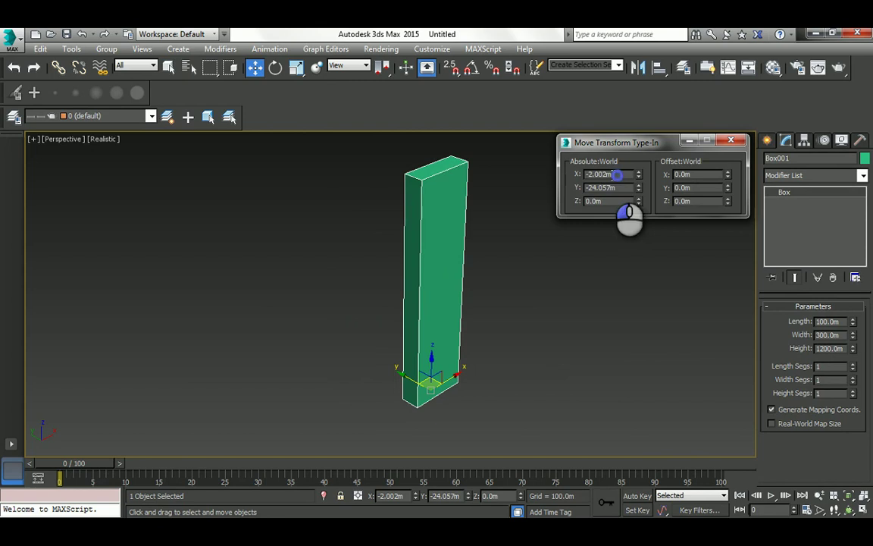
type("0")
key("Tab")
key("Tab")
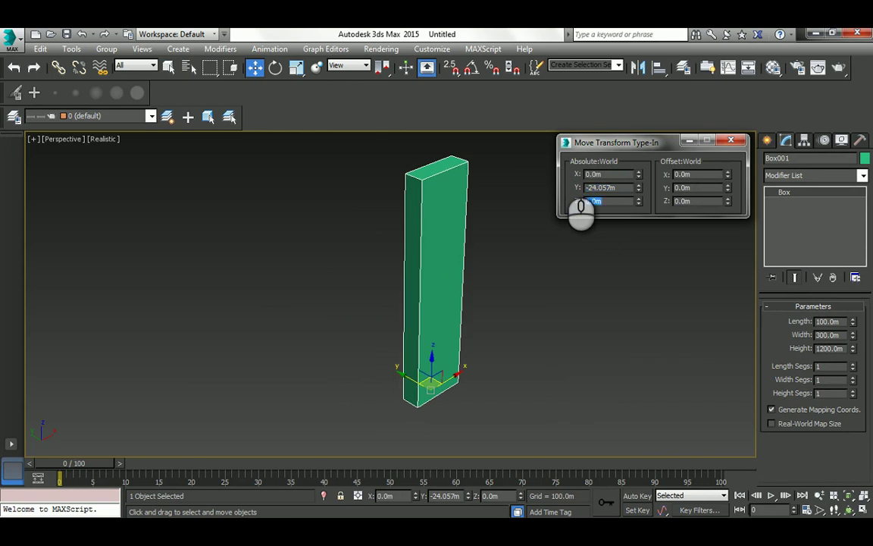
- Set the box's Y position to 0 as well, placing it at the world origin
double_click(600, 188)
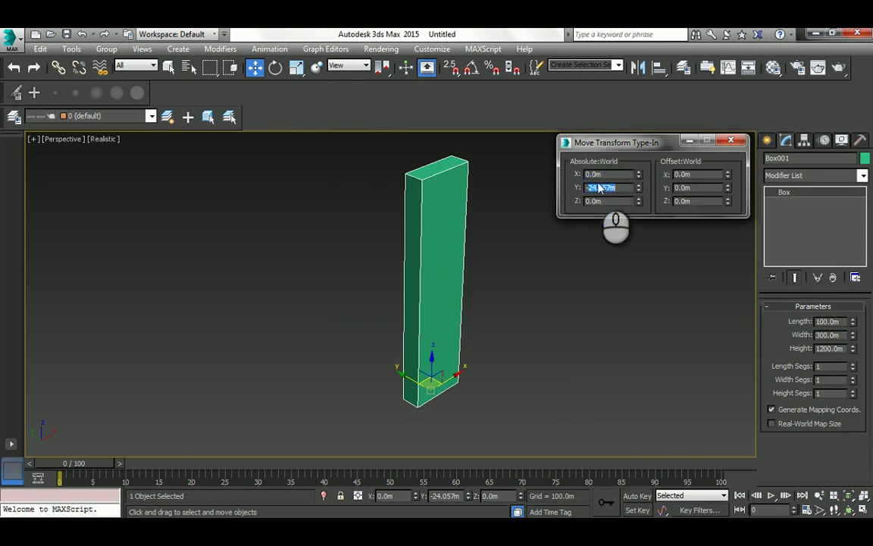
type("-0")
key("Return")
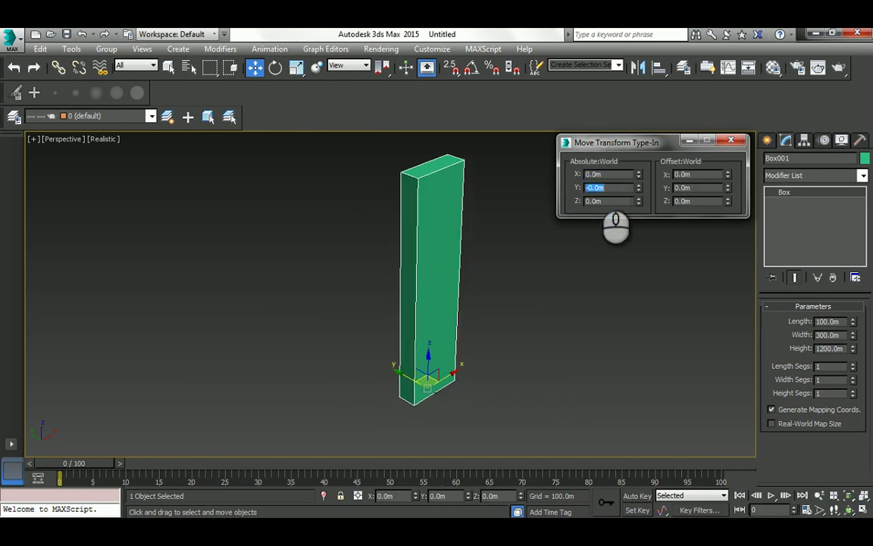
left_click(730, 140)
left_click(849, 509)
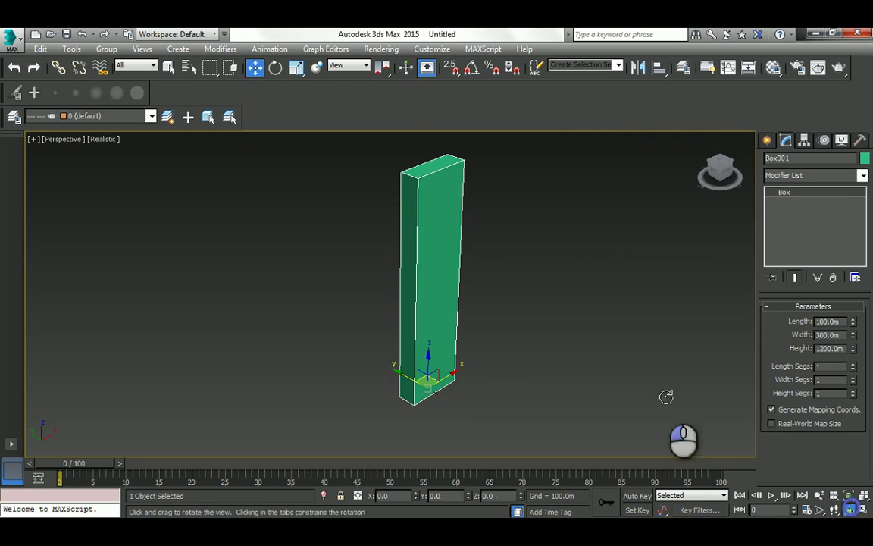
mouse_move(375, 288)
left_mouse_down()
mouse_move(470, 287)
mouse_move(374, 285)
left_mouse_up()
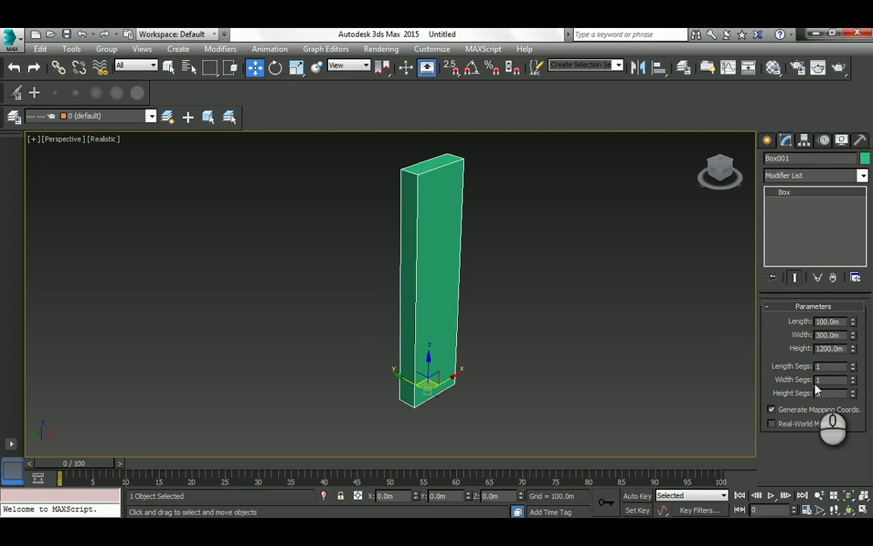
- Give the box 5 length, 5 width and 10 height segments, then orbit to inspect
left_click(824, 367)
type("5")
left_click(824, 379)
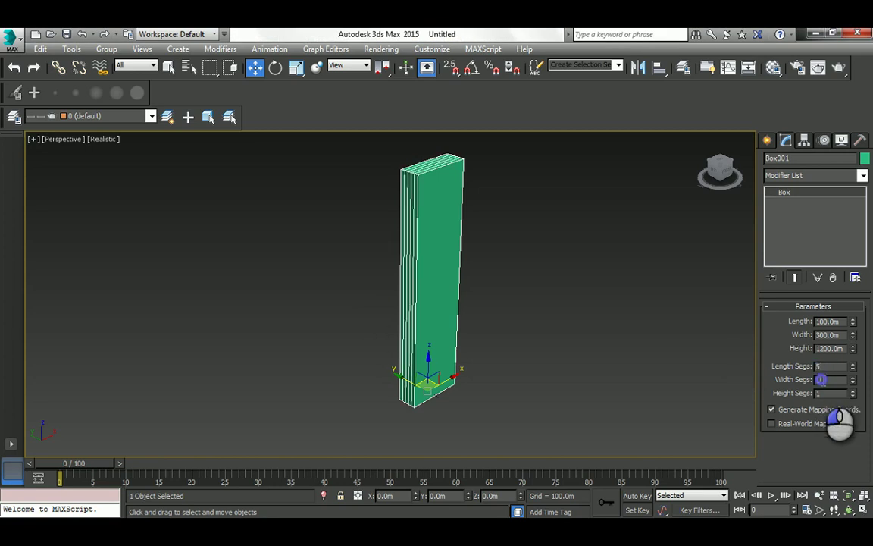
type("5")
left_click(826, 393)
type("10")
key("Return")
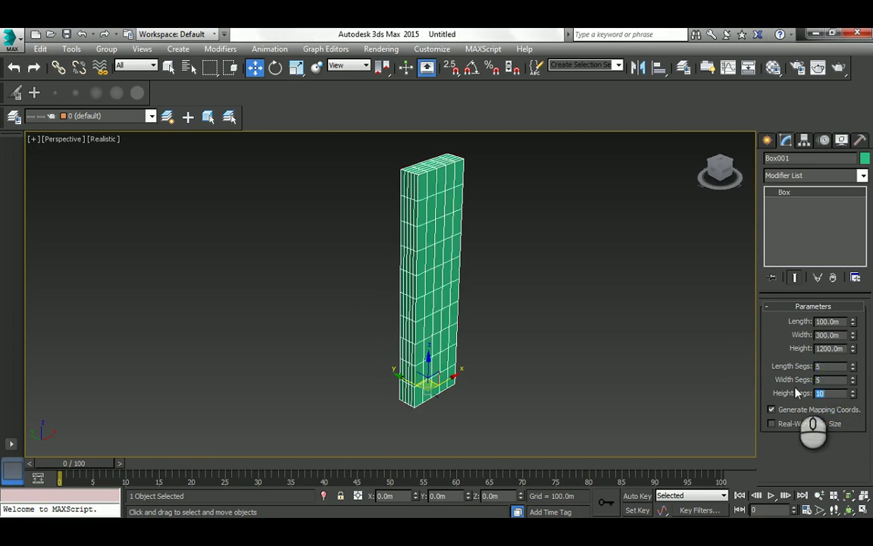
left_click(850, 511)
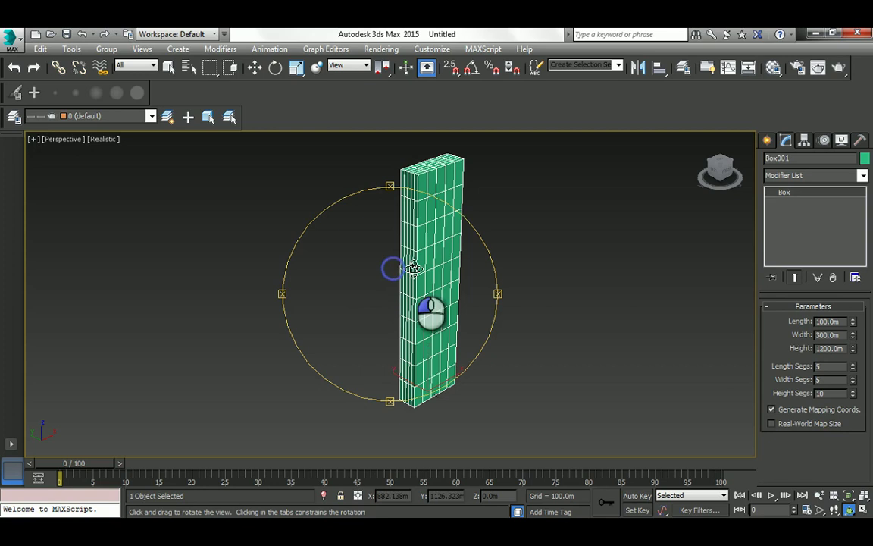
mouse_move(409, 267)
left_mouse_down()
mouse_move(480, 267)
mouse_move(400, 267)
mouse_move(409, 269)
left_mouse_up()
right_click(486, 276)
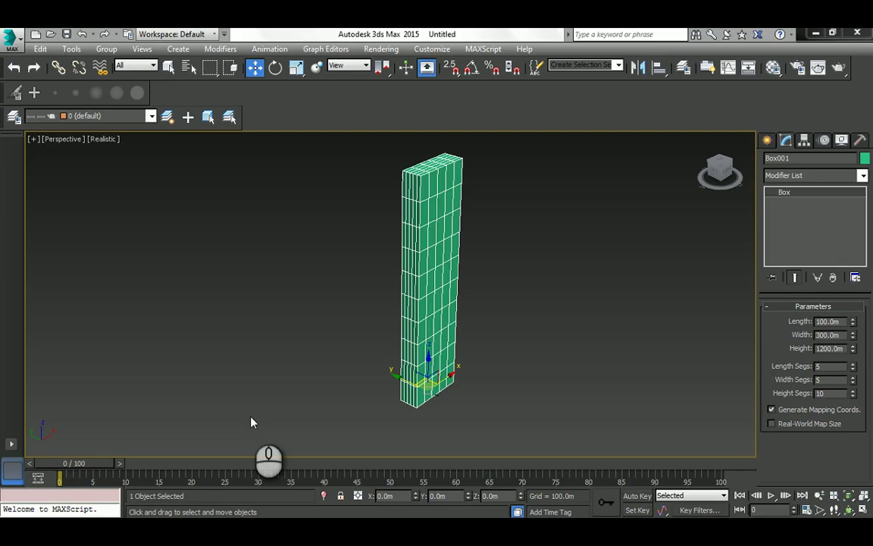
- Add a Taper modifier to Box001 with Amount -0.2
left_click(787, 175)
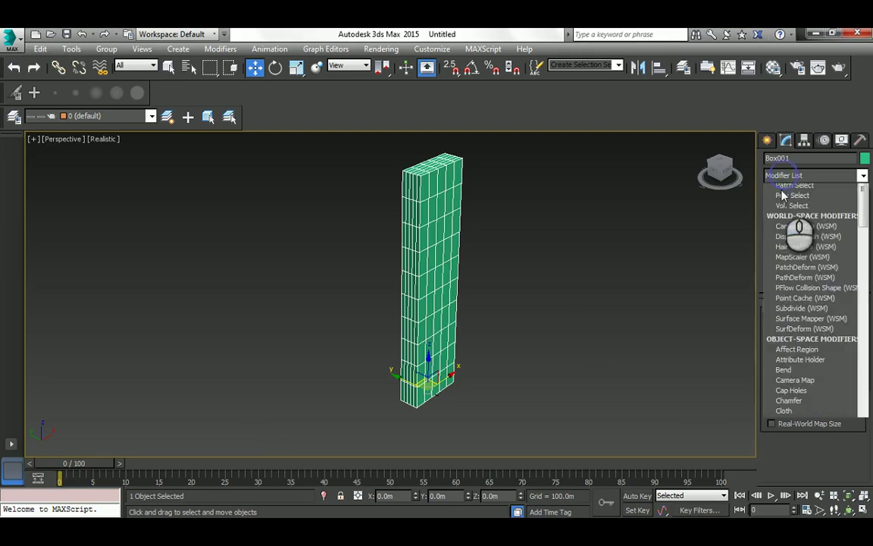
key("t")
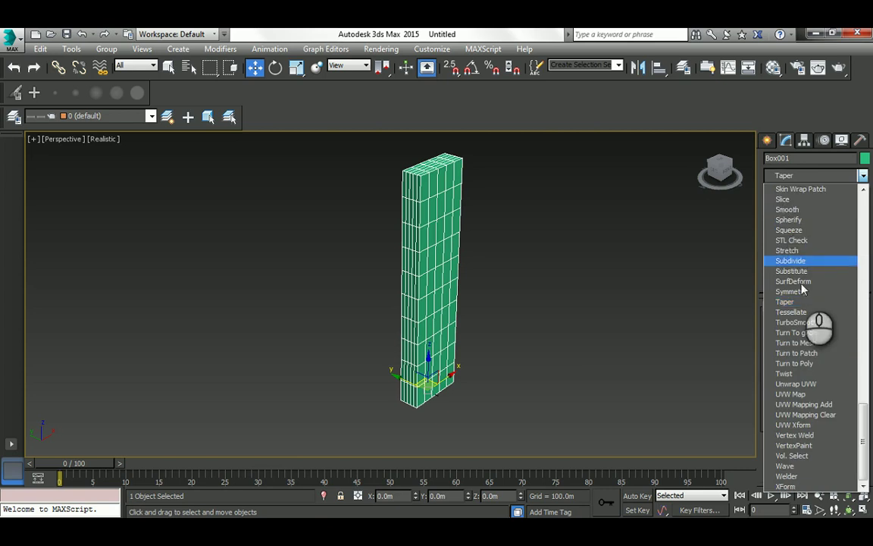
left_click(797, 304)
left_click(813, 330)
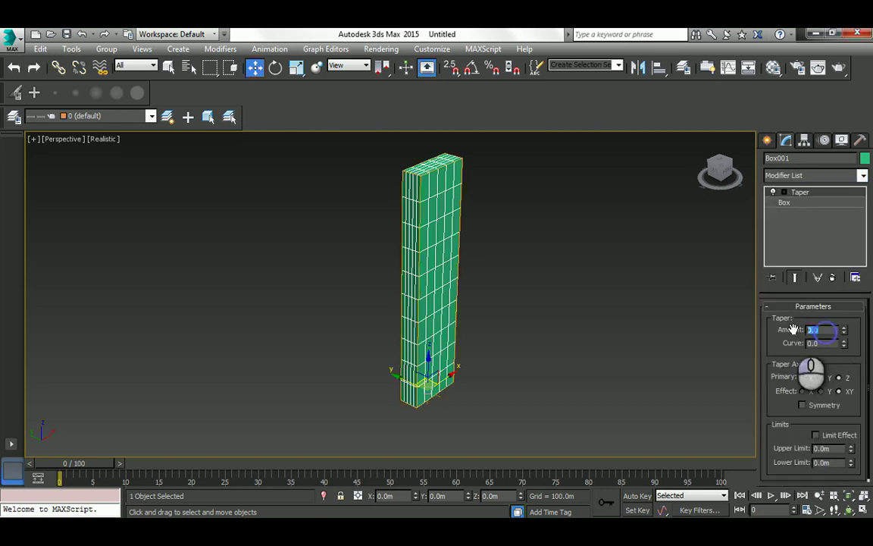
key("Return")
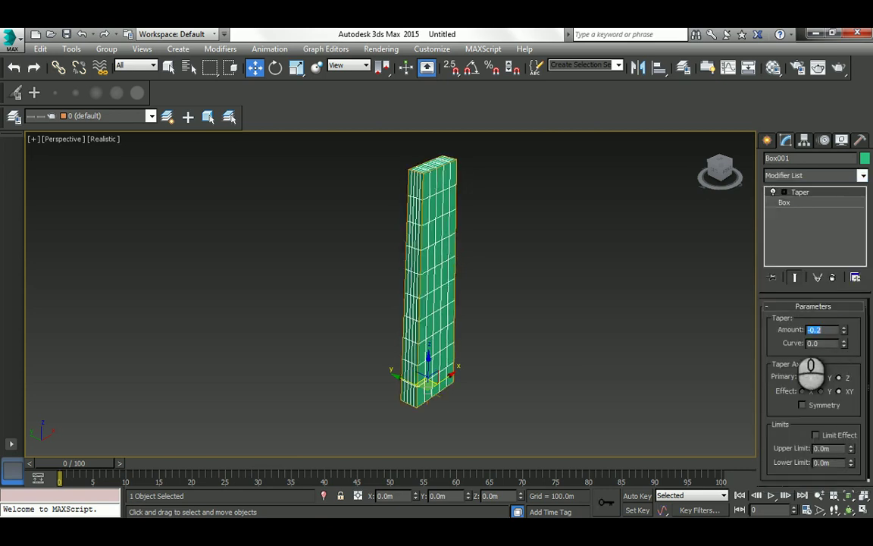
key("alt+Tab")
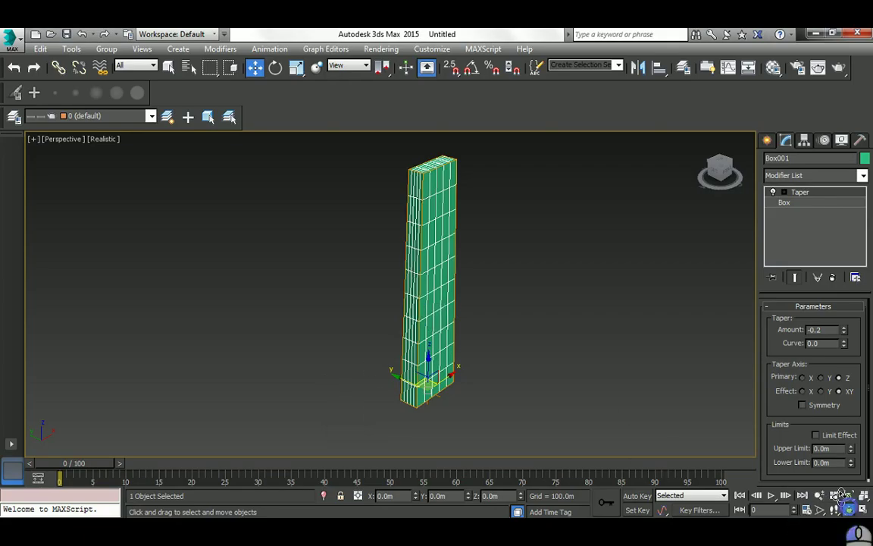
- Change the Taper Amount to -0.3 and limit its effect to the X axis
left_click(849, 508)
left_click_drag(497, 293, 370, 367)
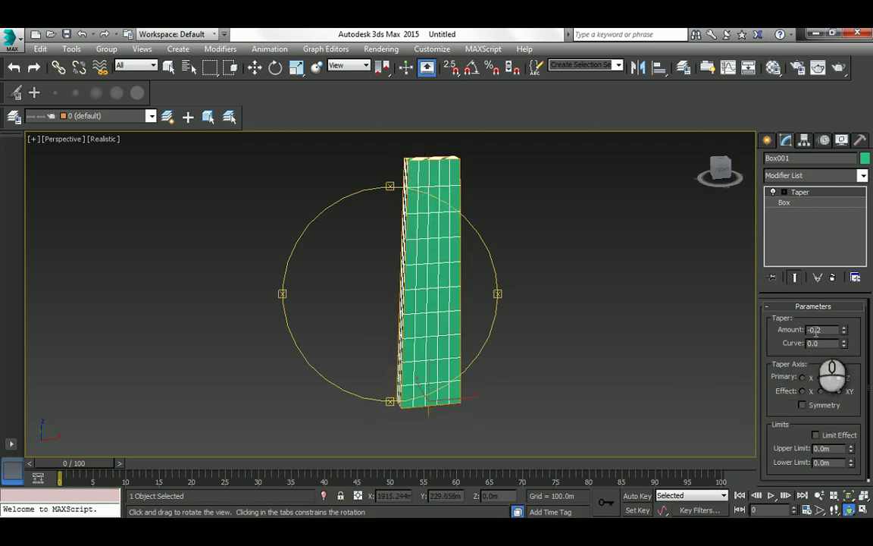
left_click(815, 330)
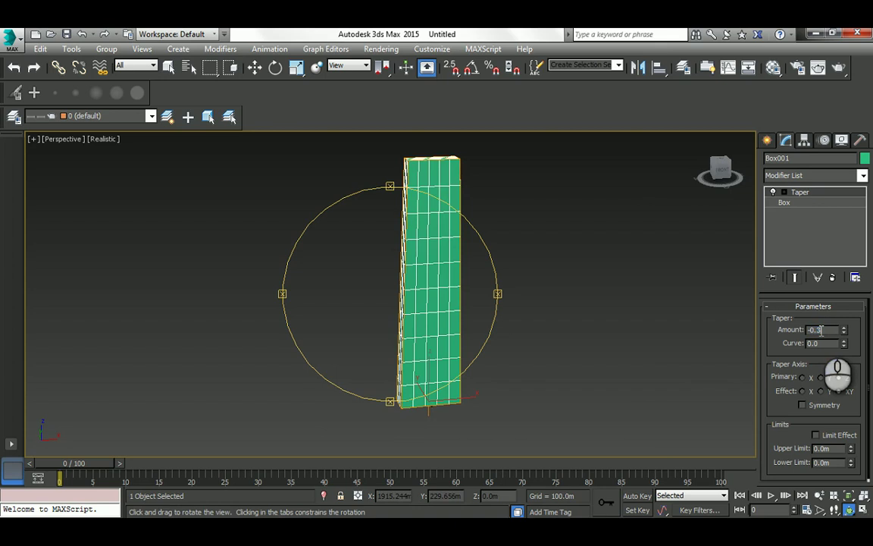
left_click_drag(455, 296, 438, 283)
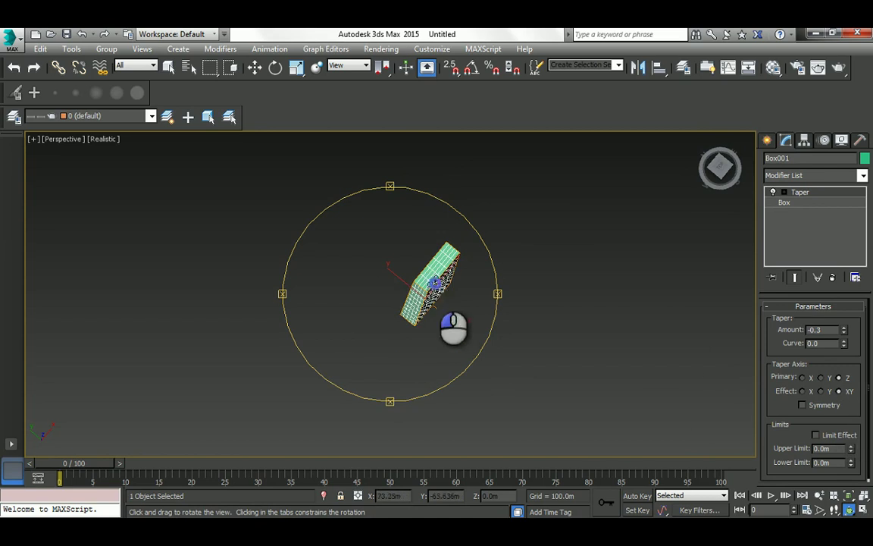
left_click_drag(453, 327, 447, 312)
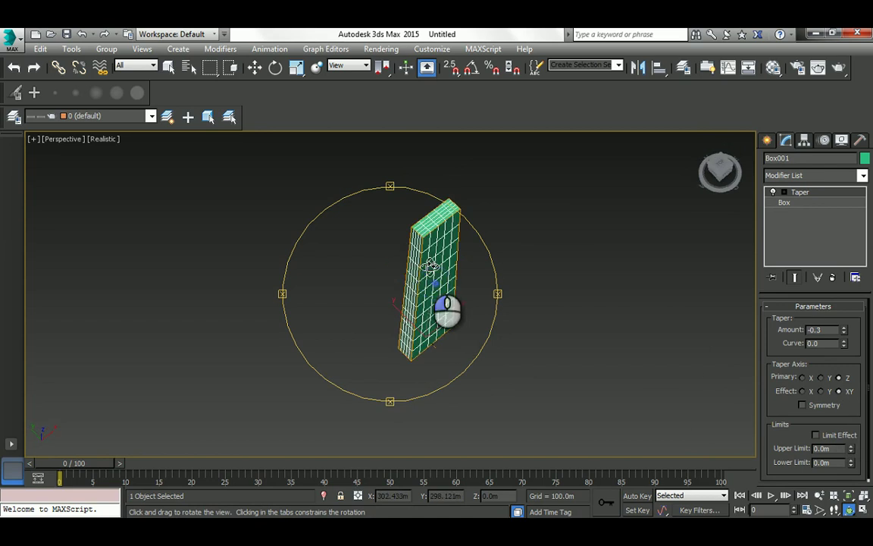
left_click(804, 391)
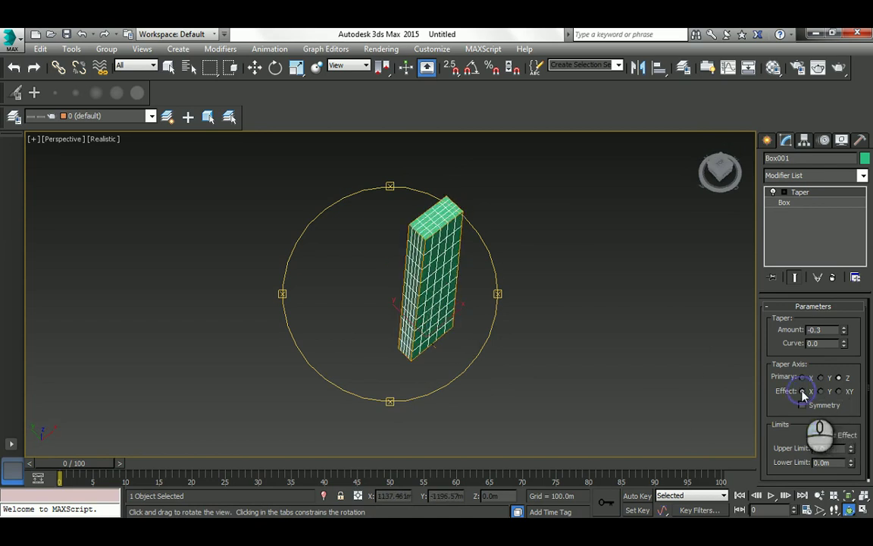
left_click_drag(447, 274, 401, 244)
- Advance the PowerPoint slide show to the 'Mirror the object' assignment slide
key("alt+Tab")
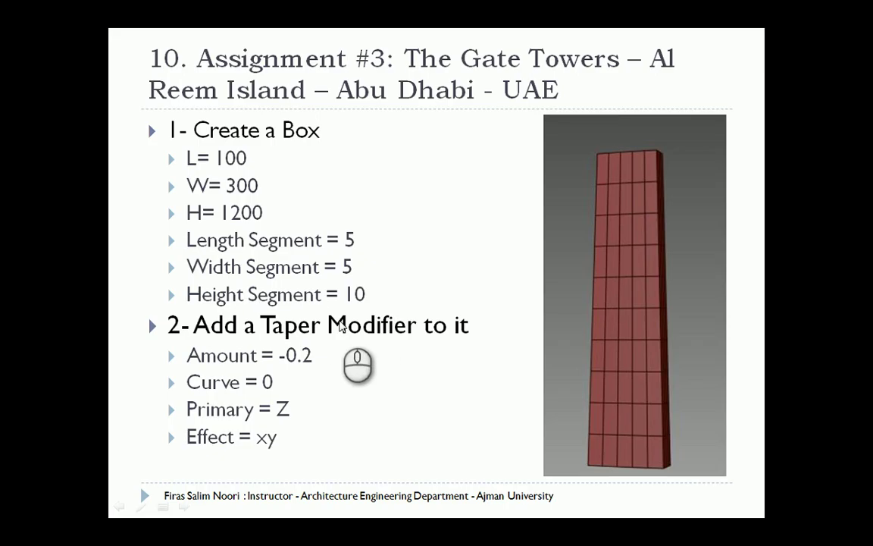
left_click(340, 324)
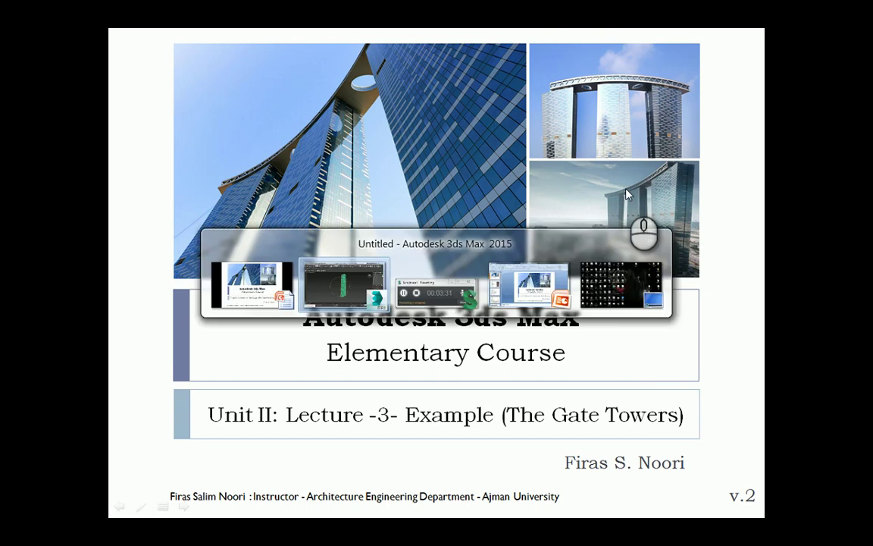
key("alt+Tab")
left_click(353, 250)
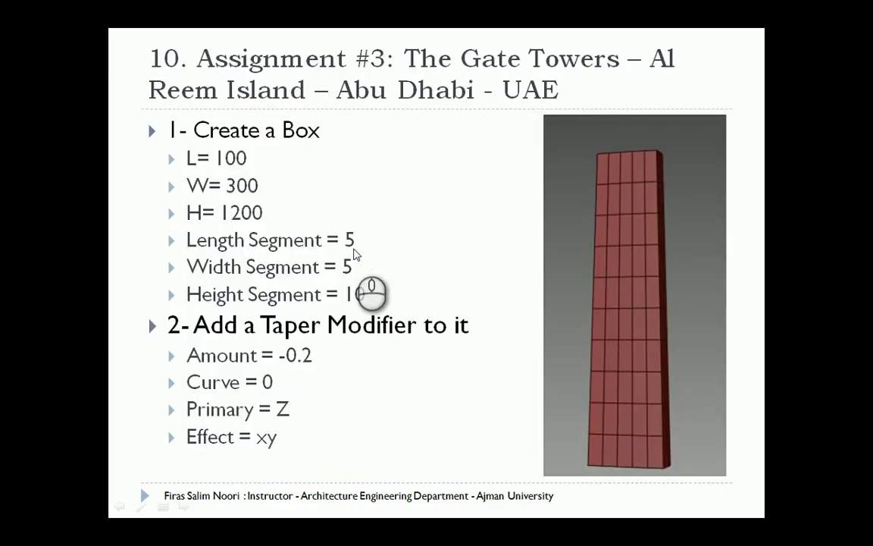
left_click(356, 257)
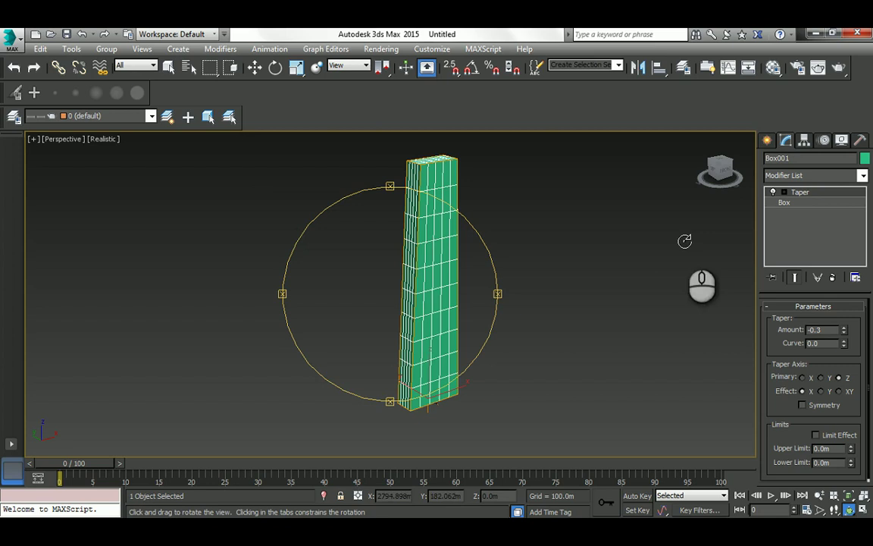
- Mirror the tapered tower on Z as a Copy with a 1200 offset
key("w")
left_click(637, 67)
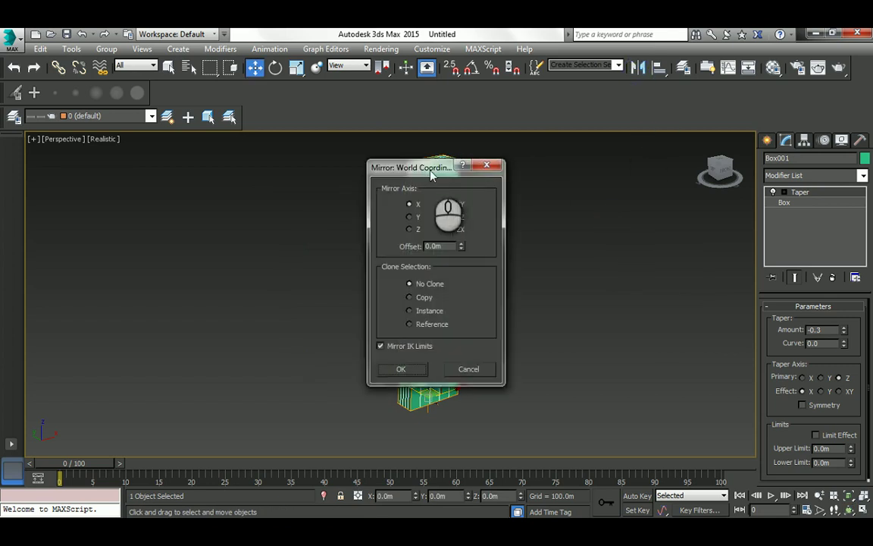
left_click_drag(409, 170, 626, 157)
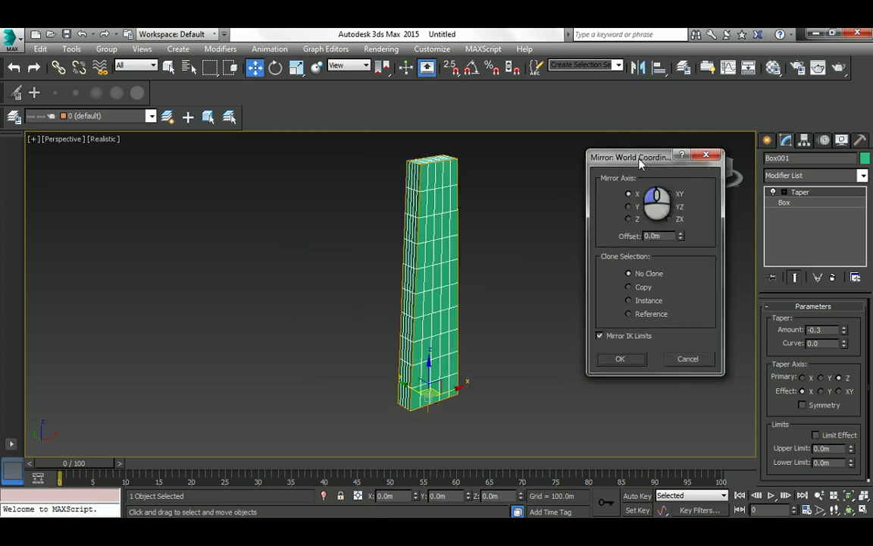
left_click(629, 219)
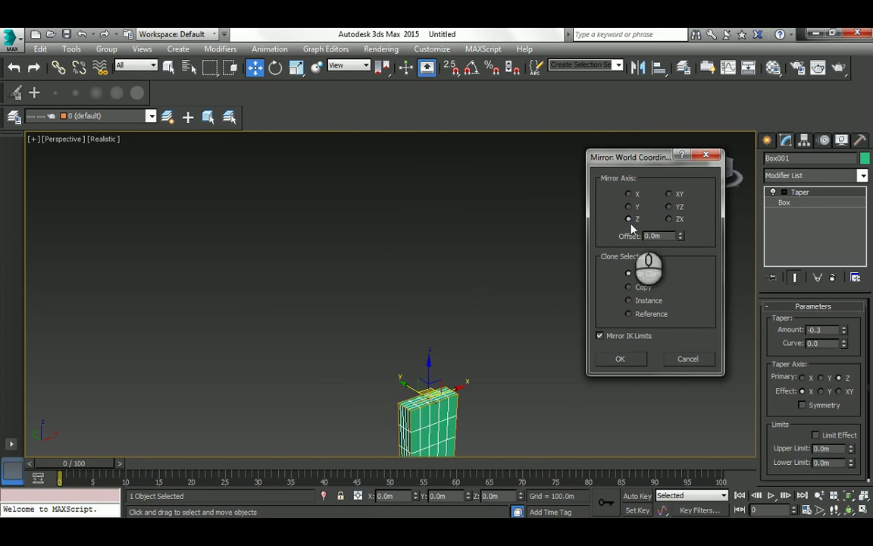
left_click(637, 287)
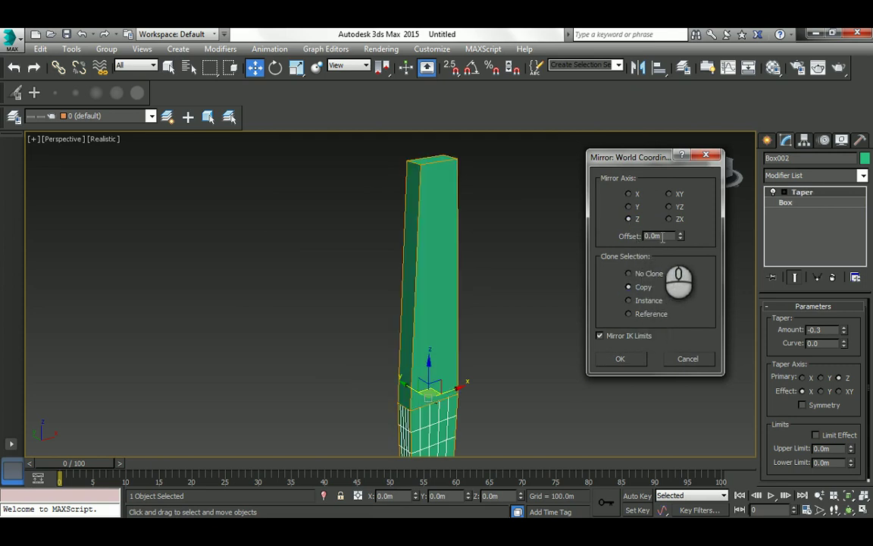
left_click_drag(665, 235, 620, 238)
type("1200")
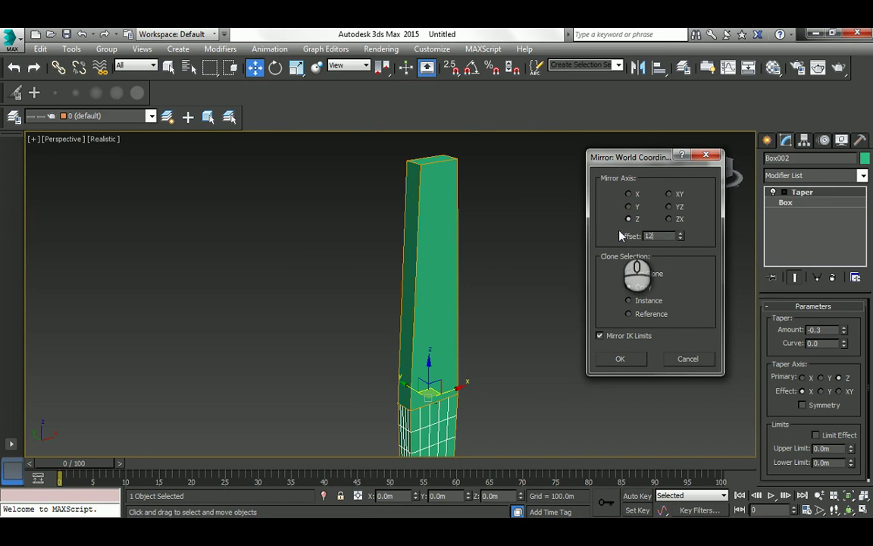
left_click(620, 359)
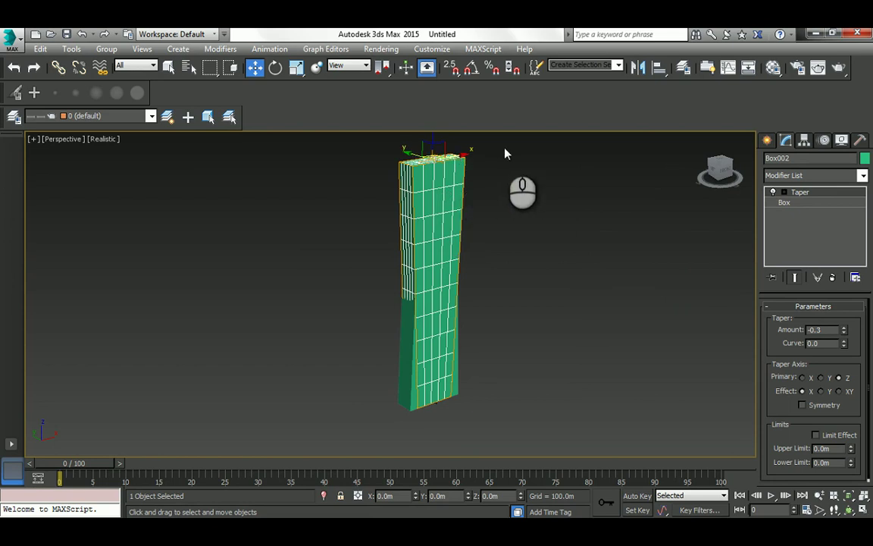
key("alt+Tab")
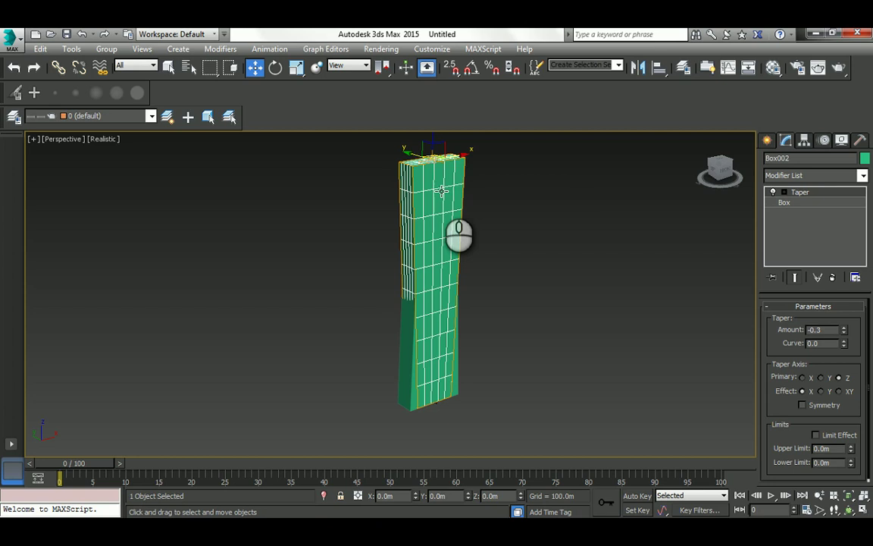
- Clone the flipped tower as copy Box003 and offset it 525 along X
middle_click_drag(439, 194, 431, 202)
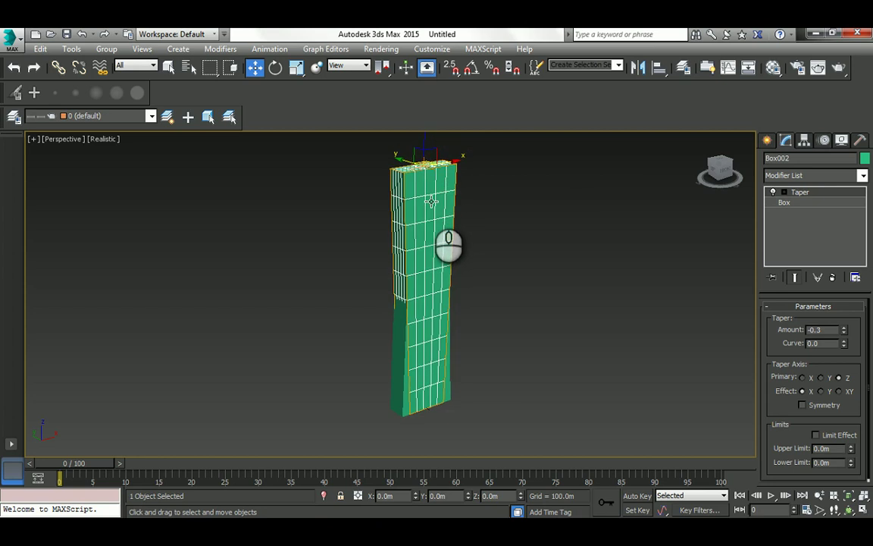
left_click_drag(433, 205, 579, 188, "shift")
left_click(536, 225)
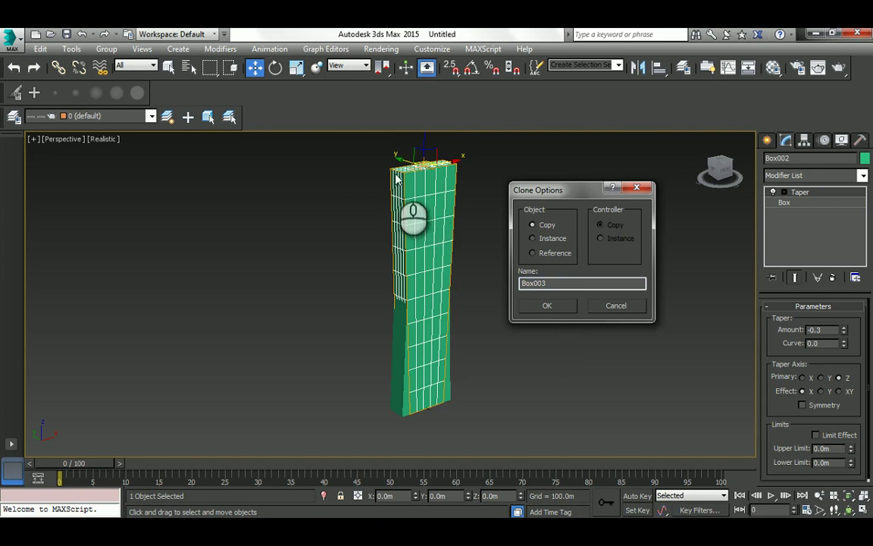
left_click(561, 307)
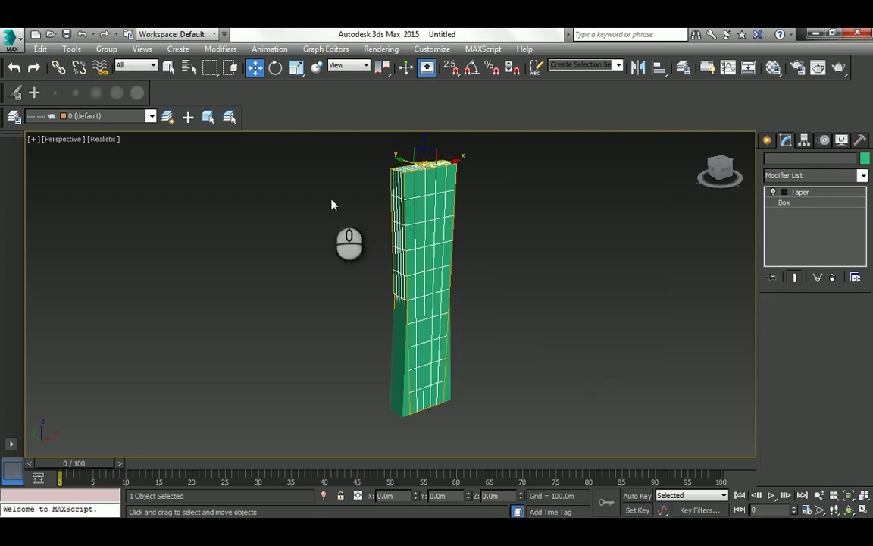
right_click(255, 67)
left_click_drag(700, 175, 670, 176)
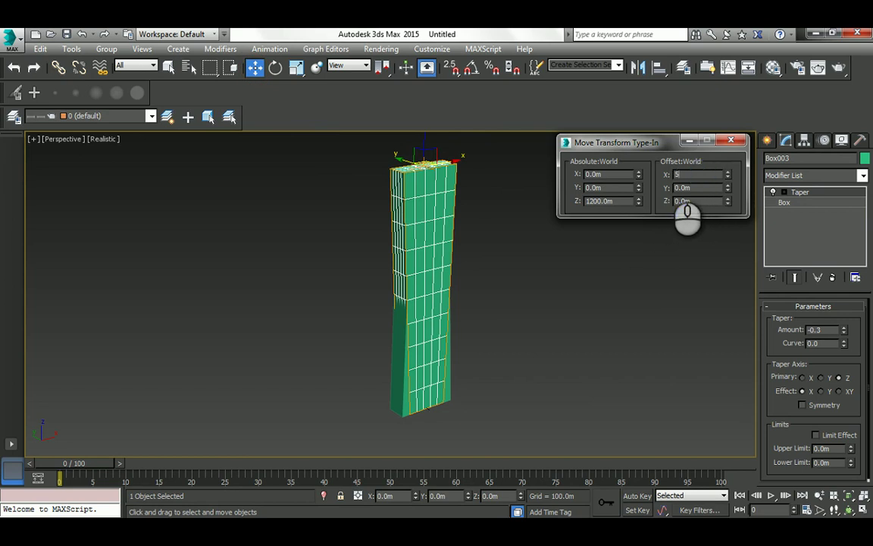
key("Return")
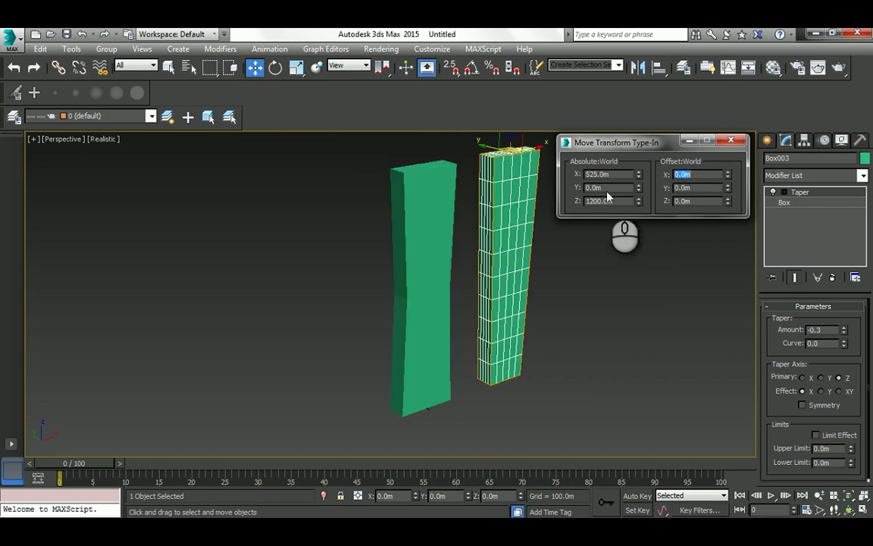
- Move Box002 by -525 along X to the other side of the original
left_click(398, 183)
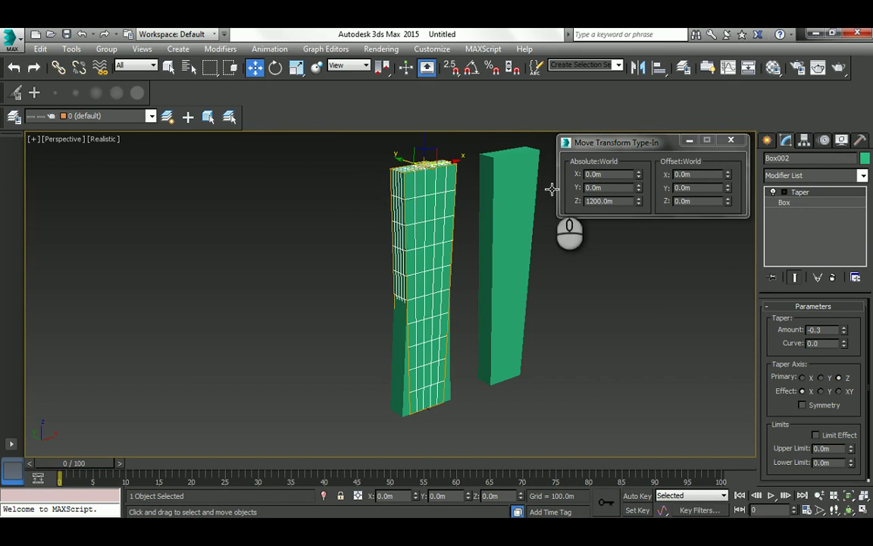
double_click(682, 174)
type("-525")
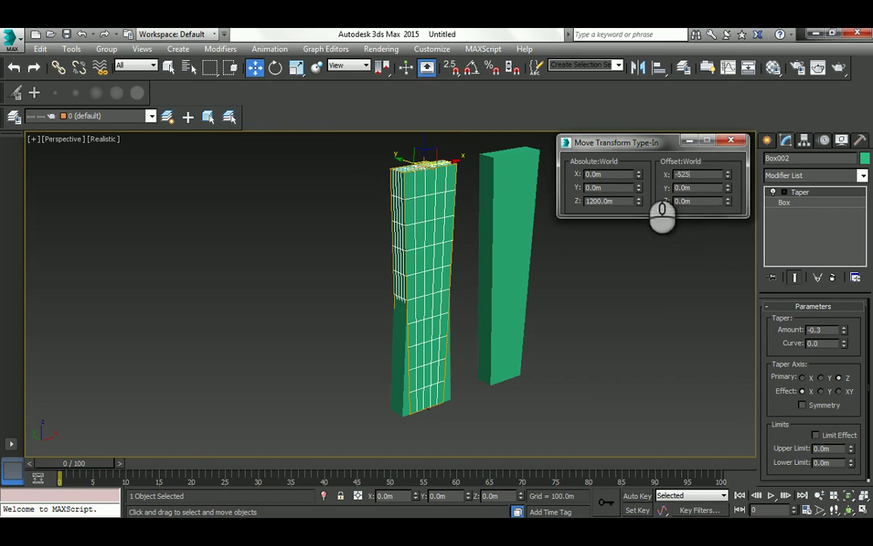
key("Return")
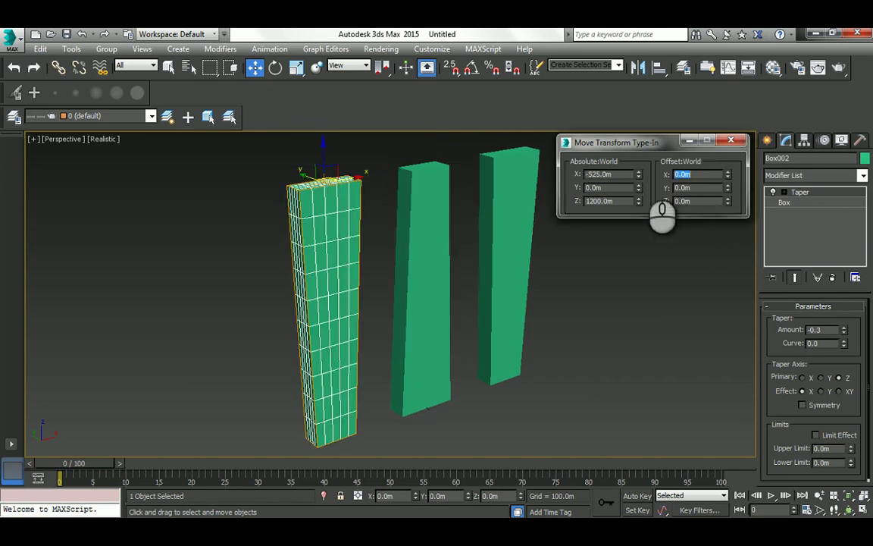
left_click(627, 314)
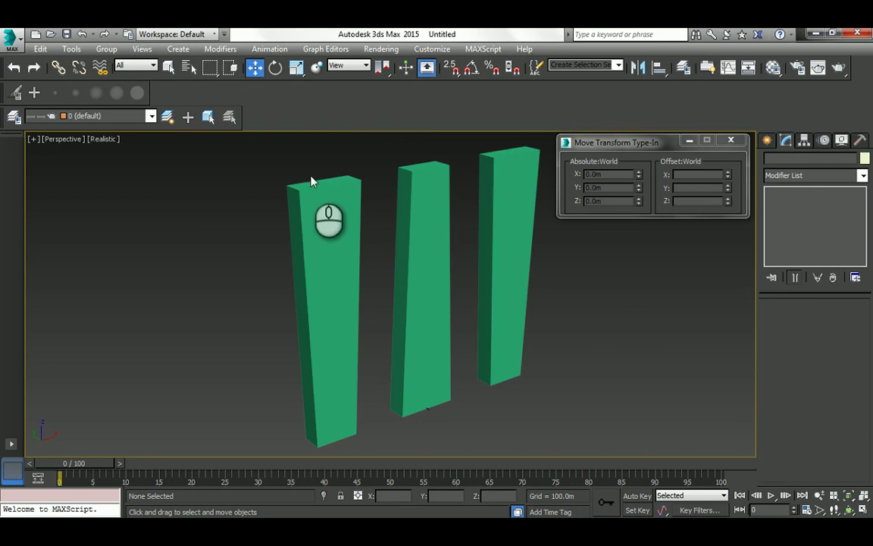
- Toggle the view to wireframe, then back to shaded with edged faces
key("F3")
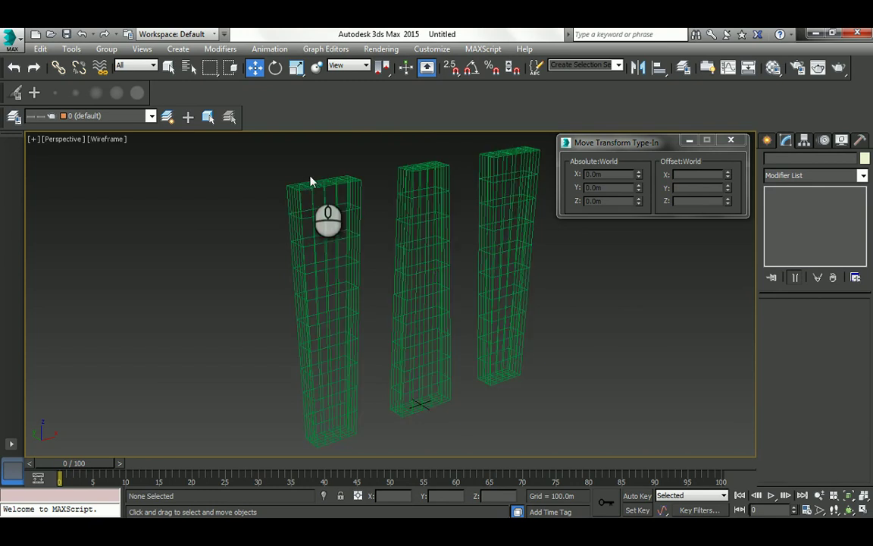
key("F3")
key("F4")
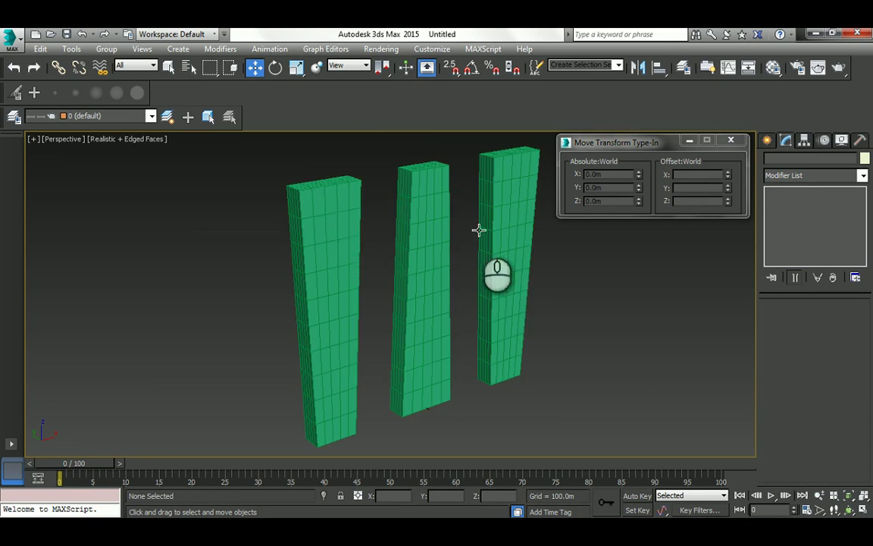
scroll(462, 238, "down", 3)
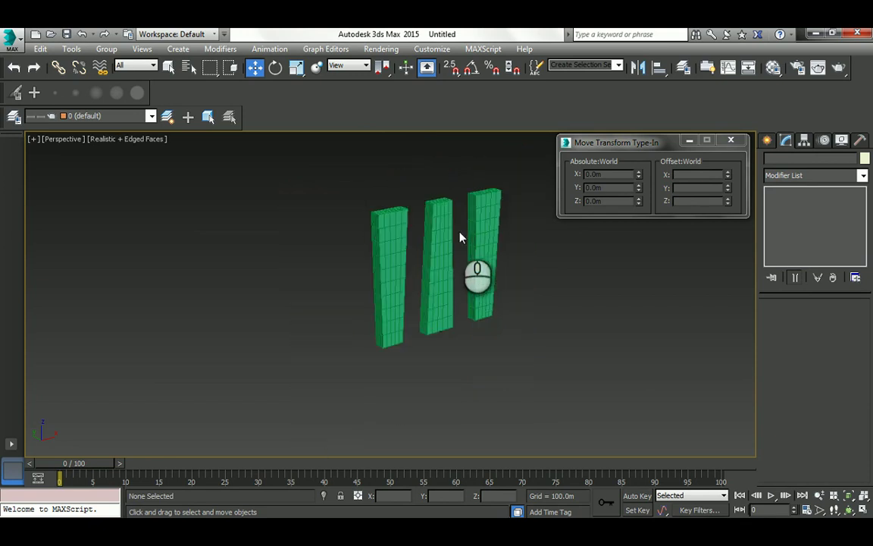
- Switch the perspective view to Clay shading and select all three towers
left_click_drag(512, 180, 330, 371)
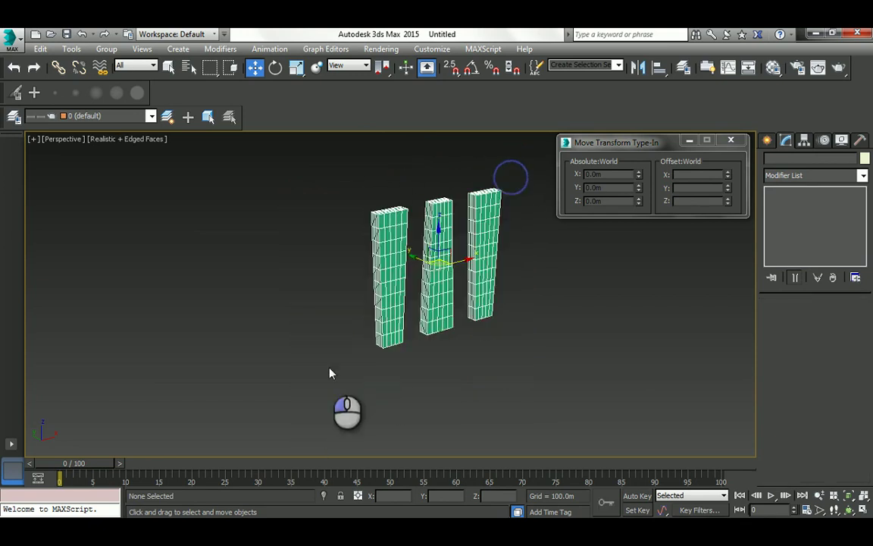
left_click(114, 139)
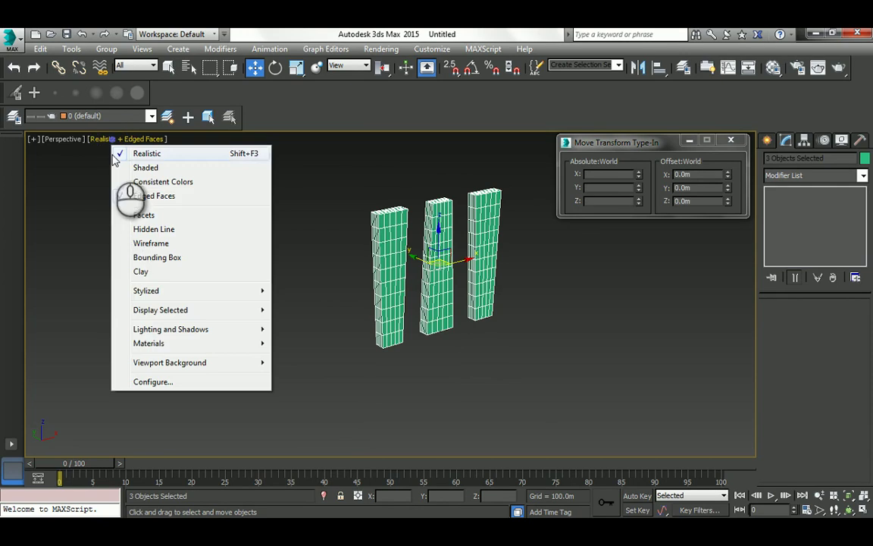
left_click(139, 273)
left_click(306, 228)
scroll(457, 234, "up", 3)
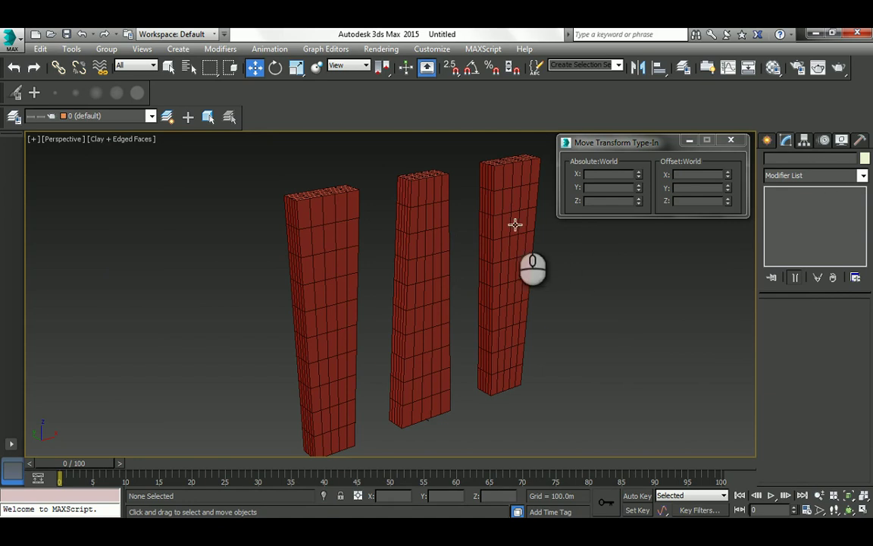
middle_click_drag(427, 261, 420, 256)
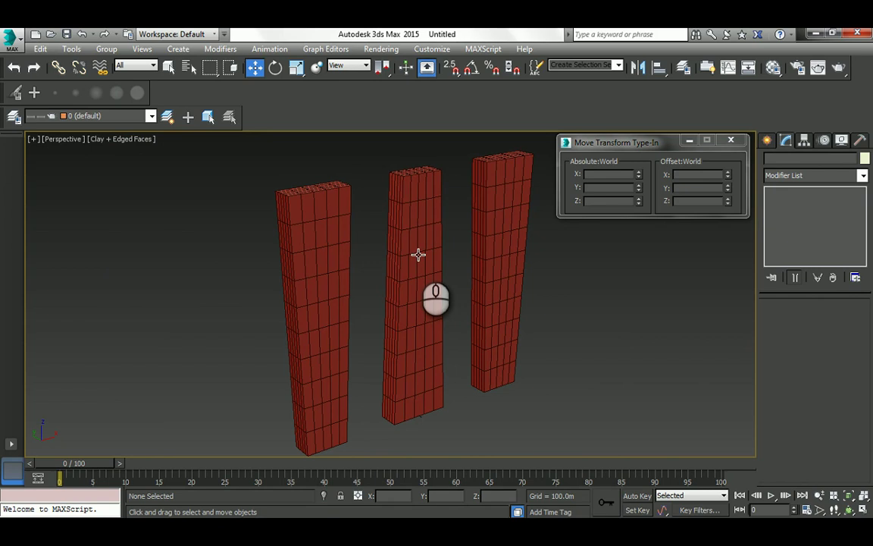
key("alt+Tab")
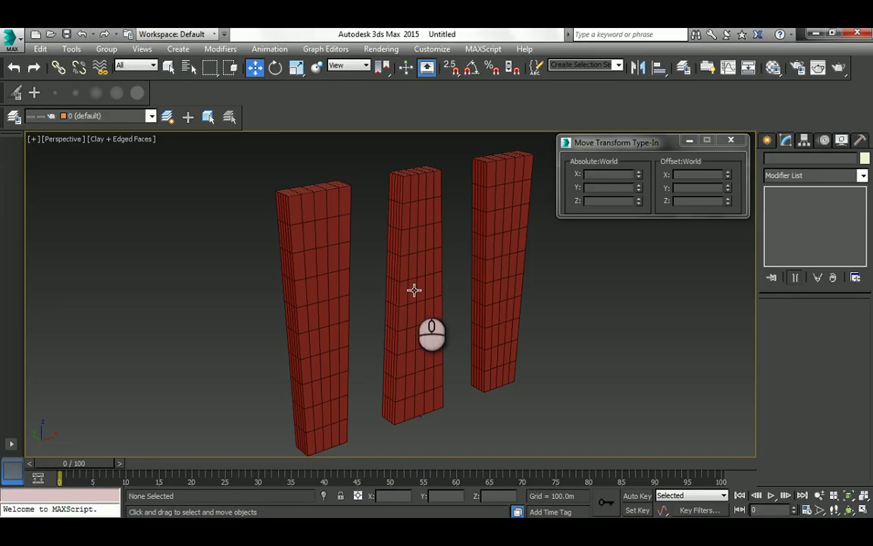
key("alt+Tab")
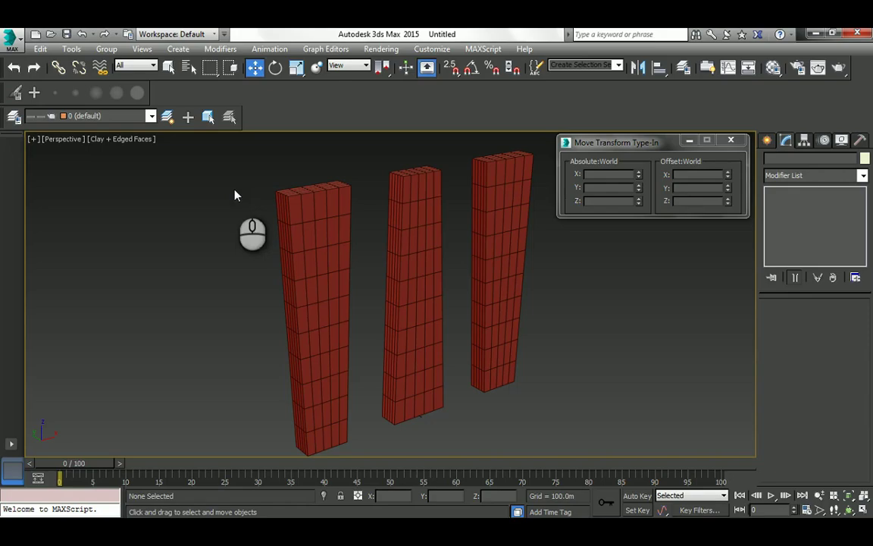
left_click_drag(594, 286, 191, 356)
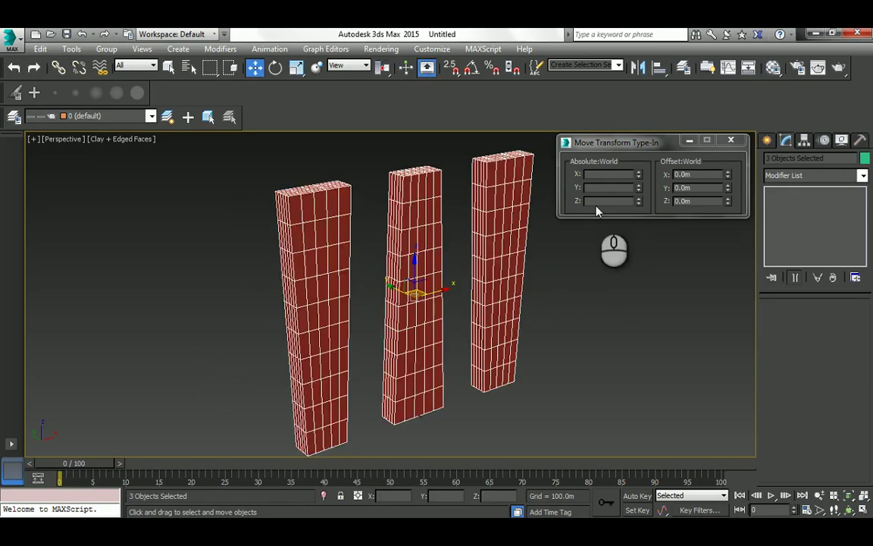
- Add a Bend modifier to the three towers with Angle 40 and Direction 90
left_click(794, 176)
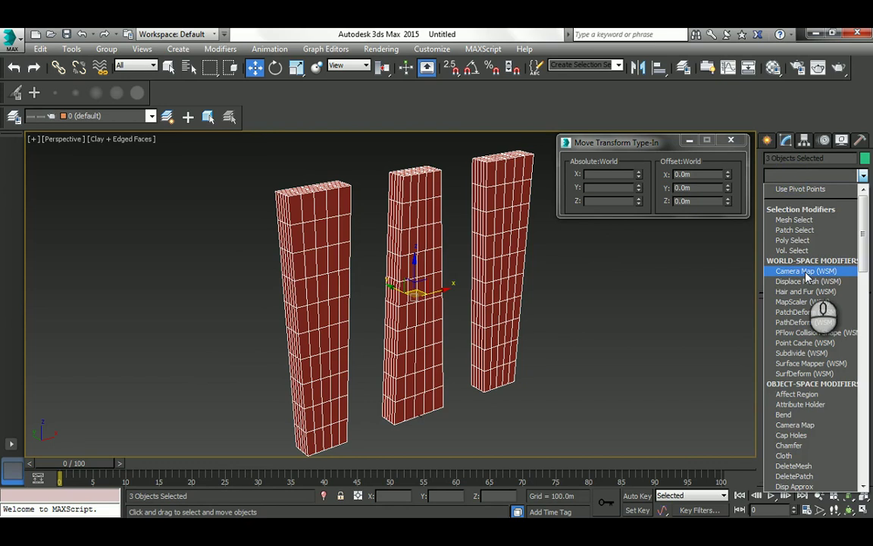
scroll(809, 277, "down", 5)
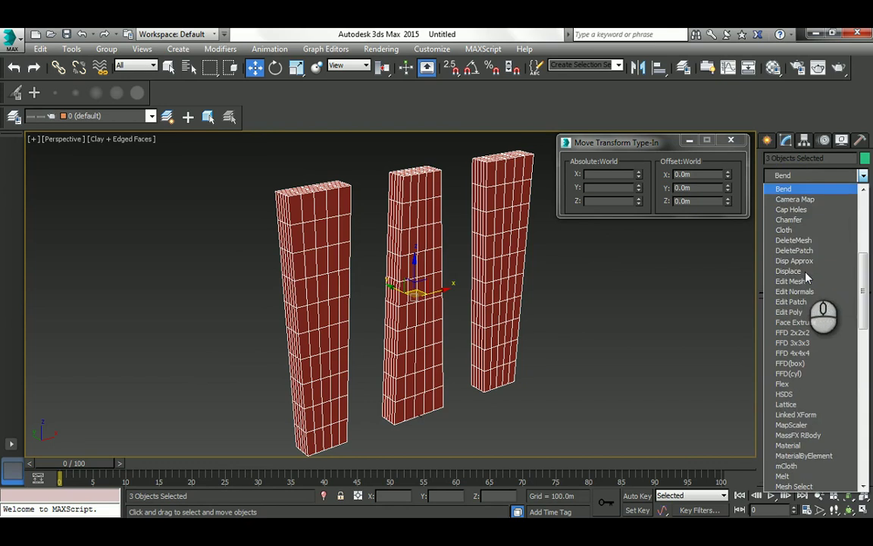
left_click(796, 189)
left_click(825, 329)
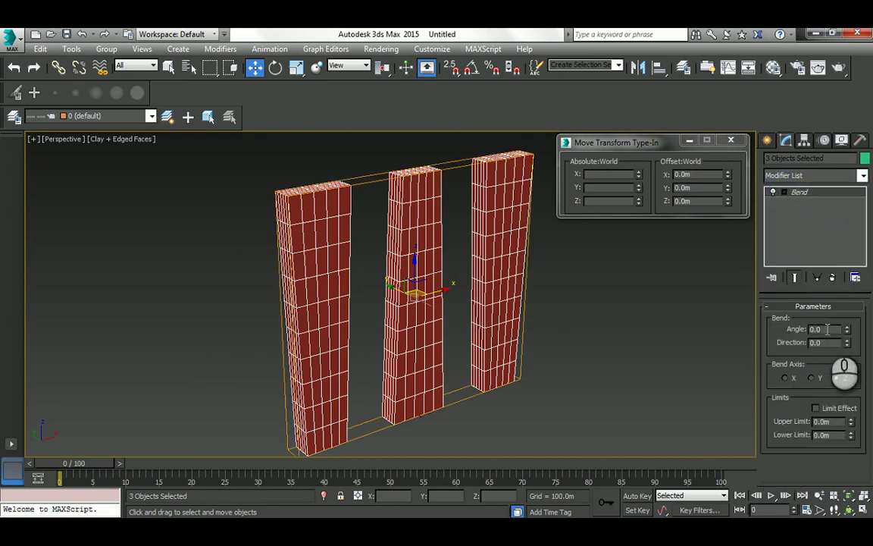
type("40")
key("Return")
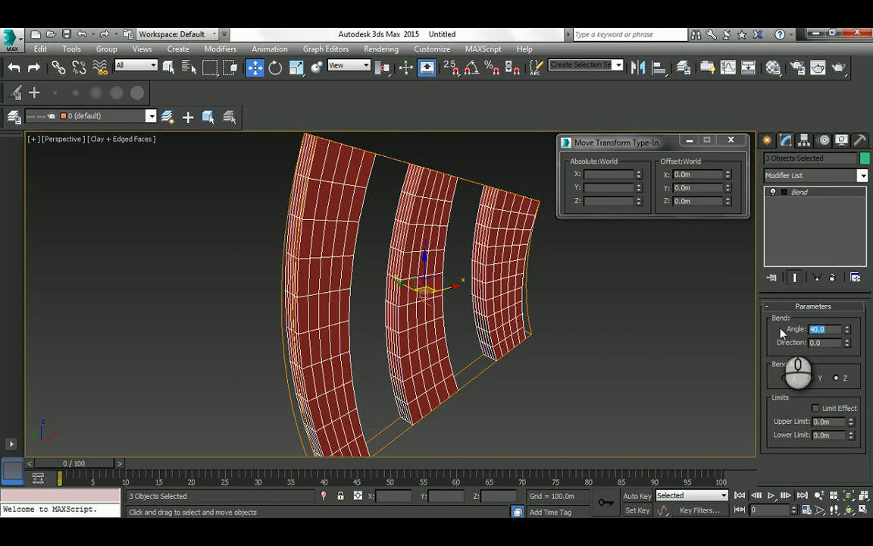
key("Tab")
type("90")
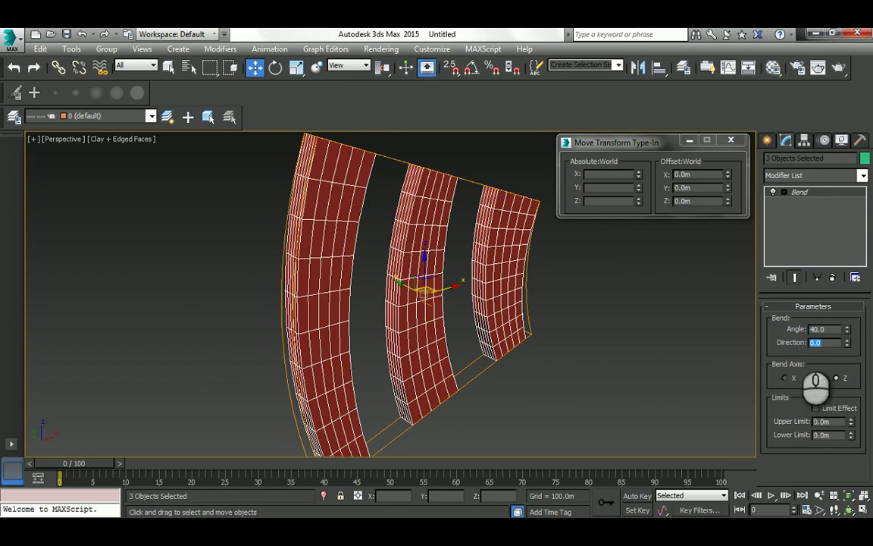
key("Return")
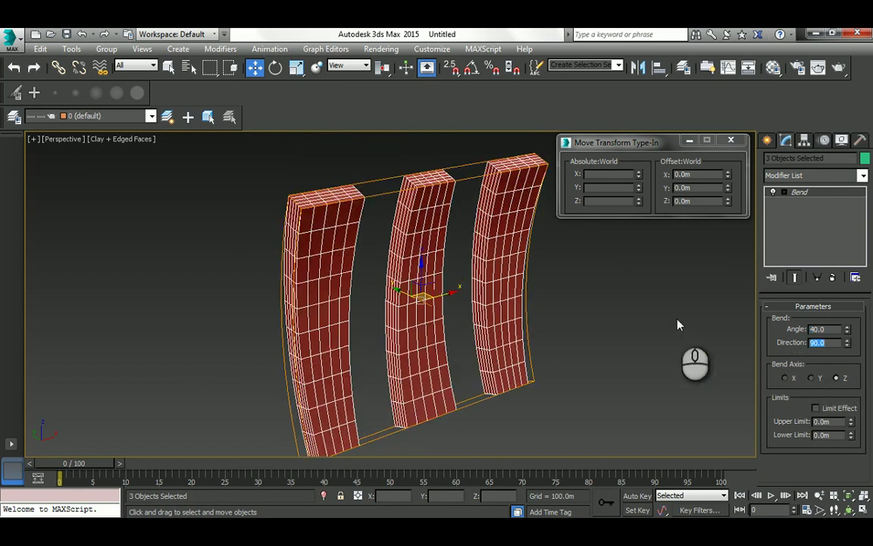
- Set the Bend axis to X and orbit to inspect the curved towers
key("alt+Tab")
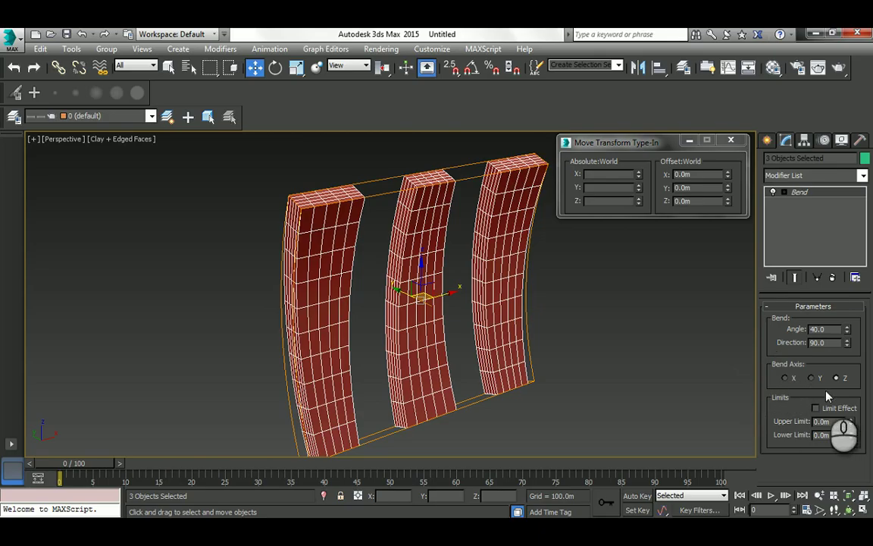
left_click(786, 378)
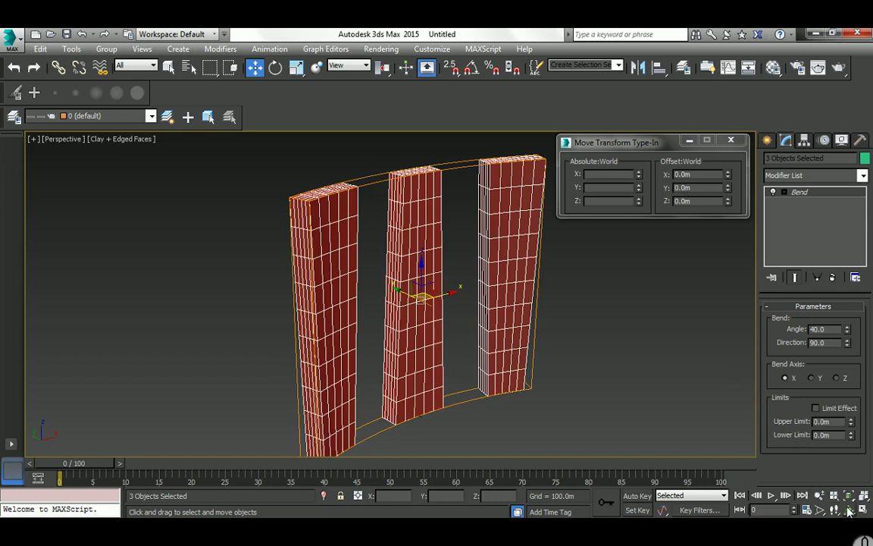
key("ctrl+r")
left_click_drag(362, 279, 487, 280)
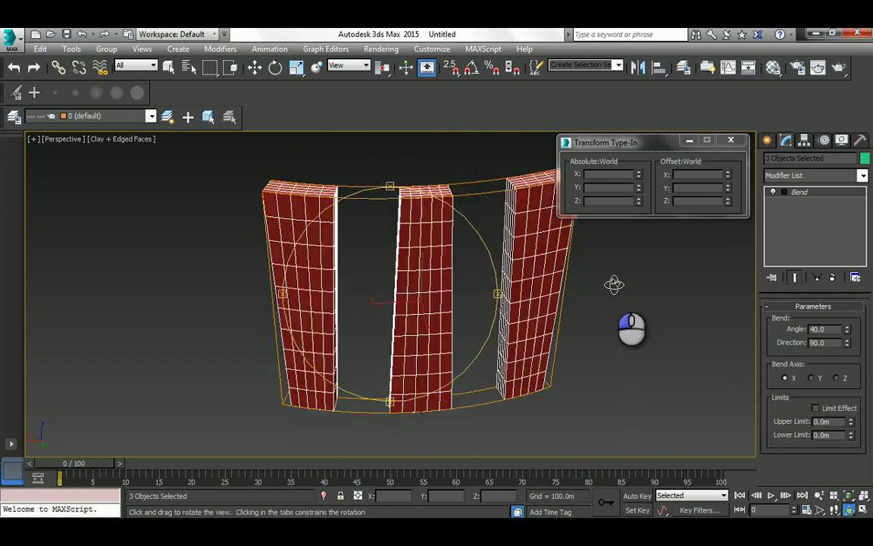
left_click_drag(614, 284, 586, 277)
- Advance the lecture slideshow to the 'Create a box' slide listing steps 7–10
key("alt+Tab")
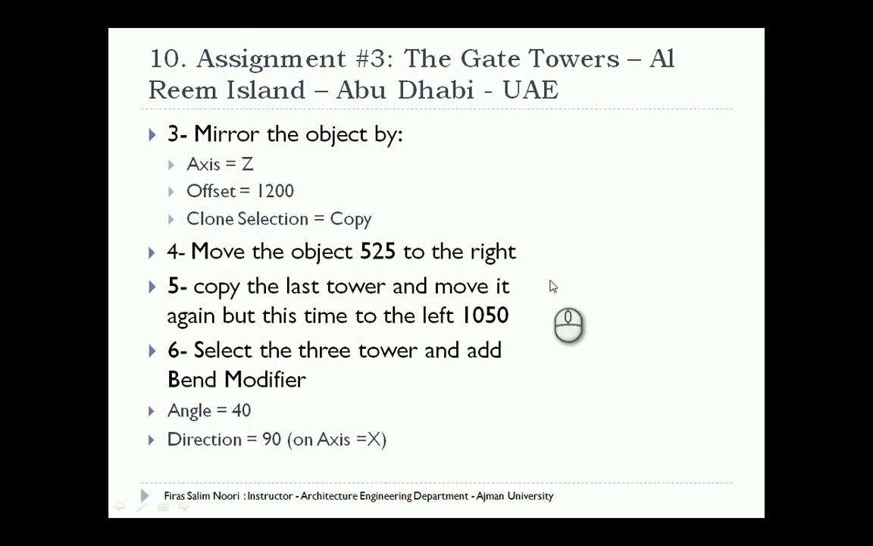
left_click(437, 288)
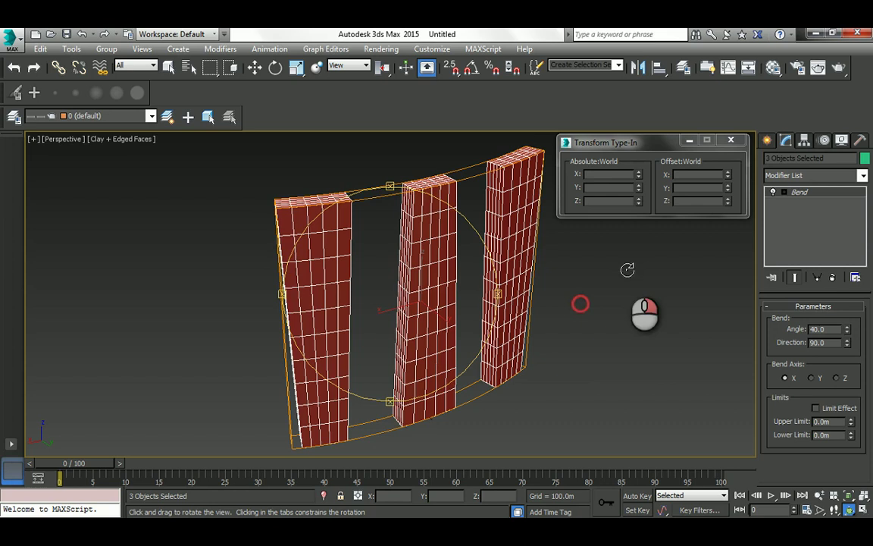
- Draw a new box on the ground beside the towers
left_click(767, 140)
left_click(790, 221)
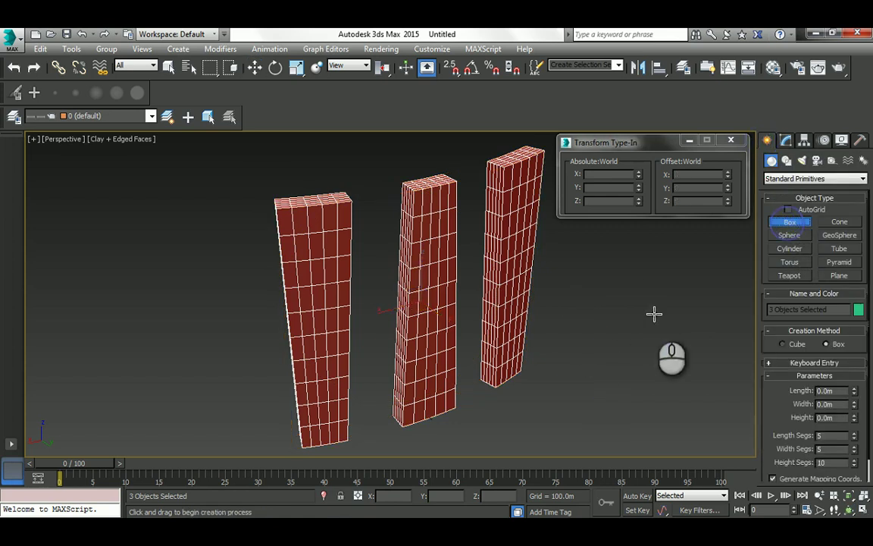
left_click_drag(654, 313, 548, 430)
left_click(549, 412)
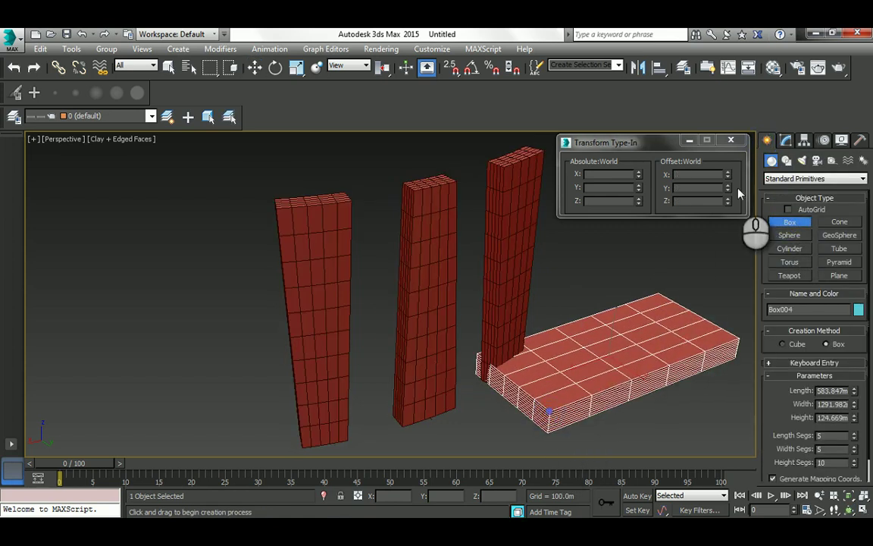
key("w")
left_click(786, 141)
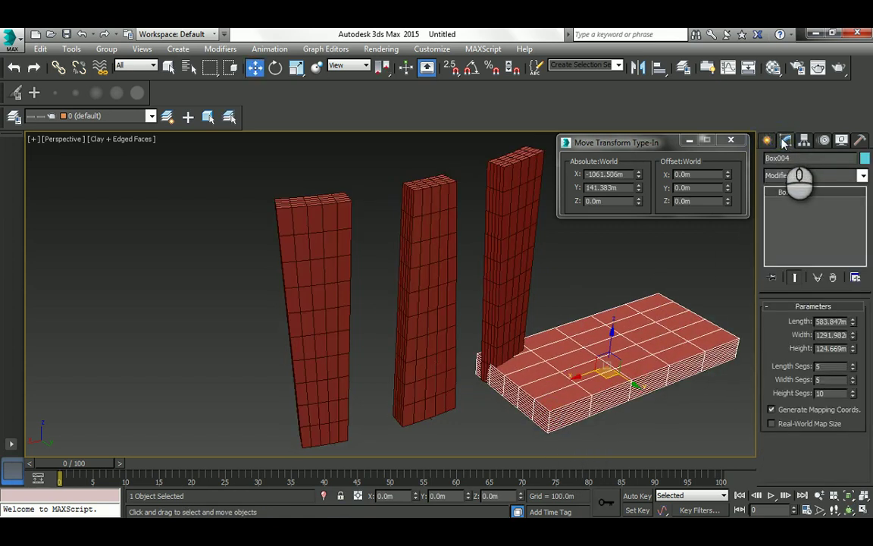
- Check the slide's sizes and set the box to length 200, width 1500, height 70
key("alt+Tab")
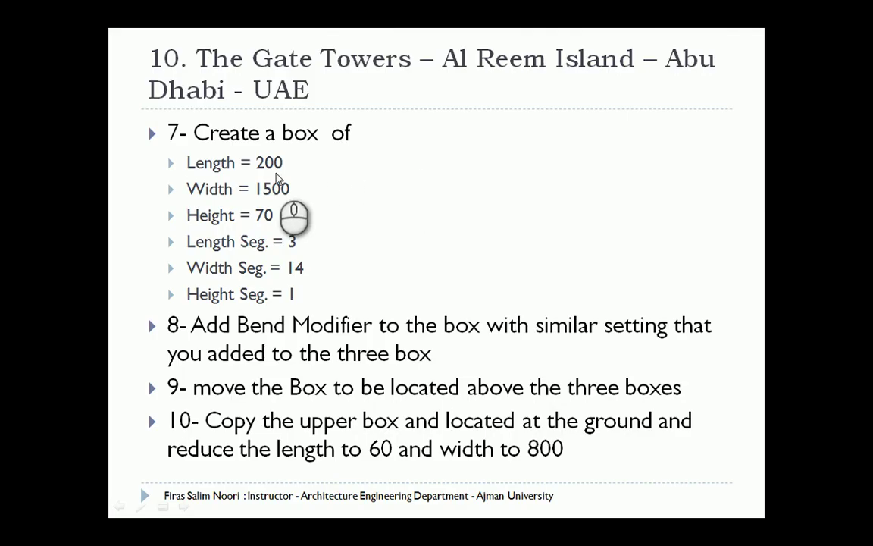
key("alt+Tab")
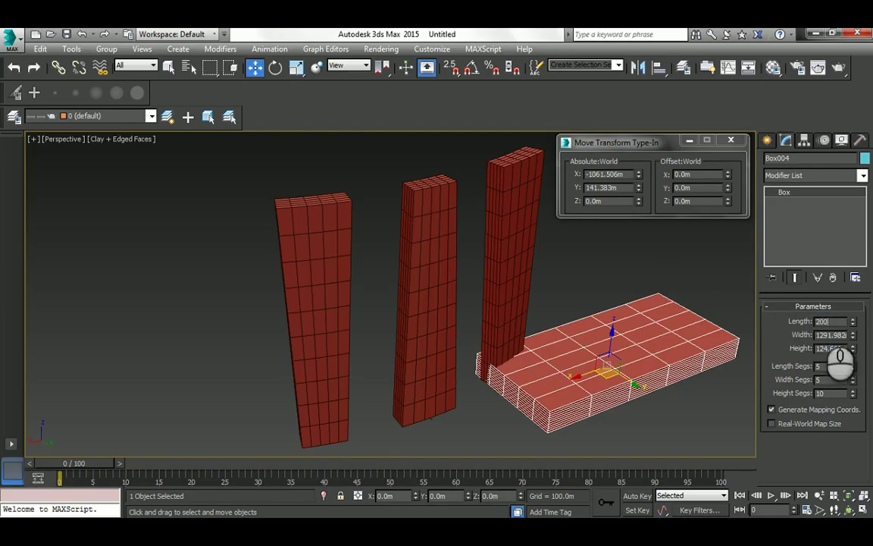
left_click(817, 321)
type("200")
key("Tab")
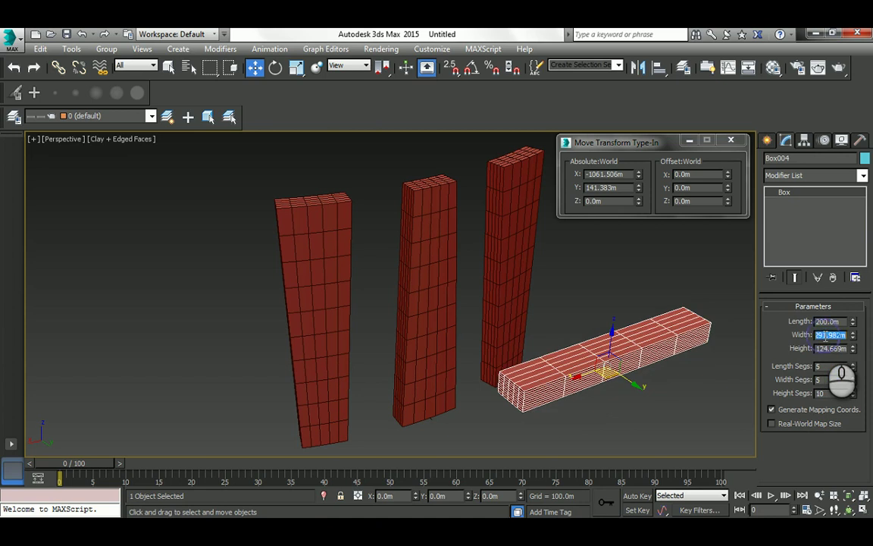
type("1500")
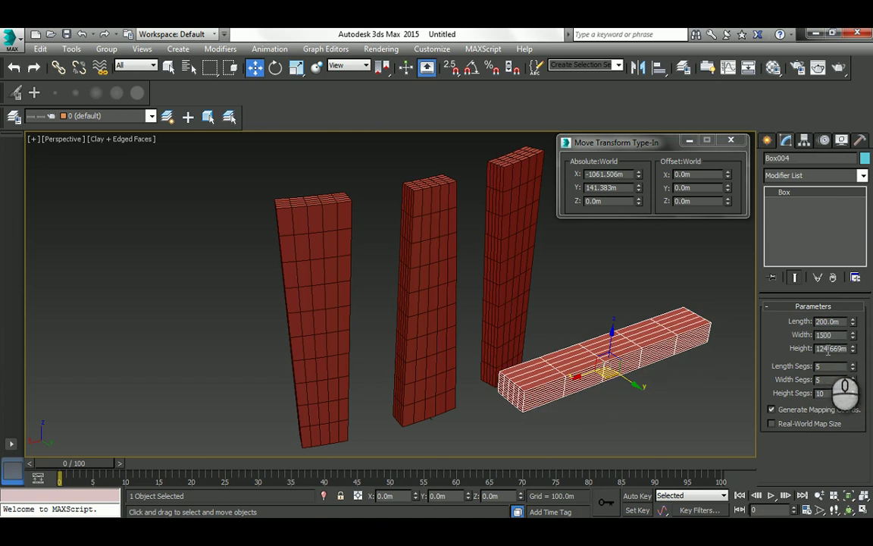
key("Tab")
type("70")
key("Tab")
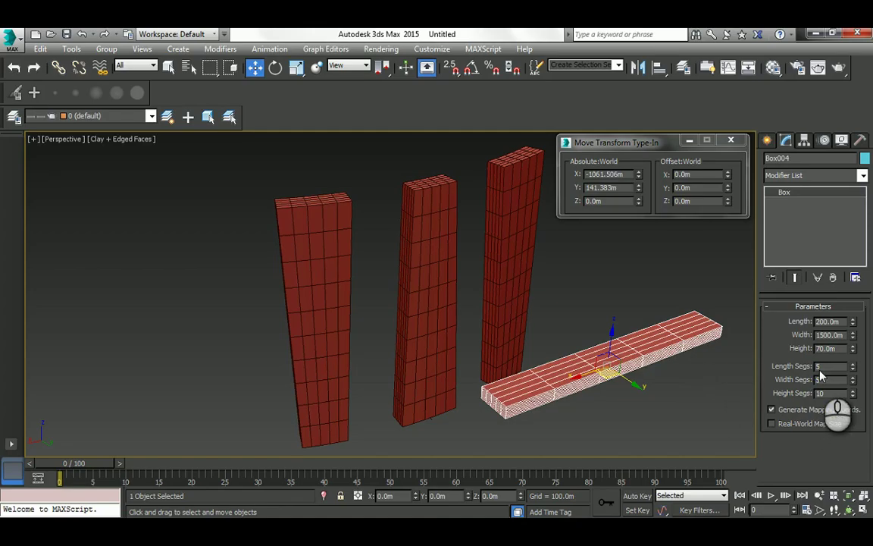
- Give the box 3 length, 13 width and 1 height segments
type("3")
key("Tab")
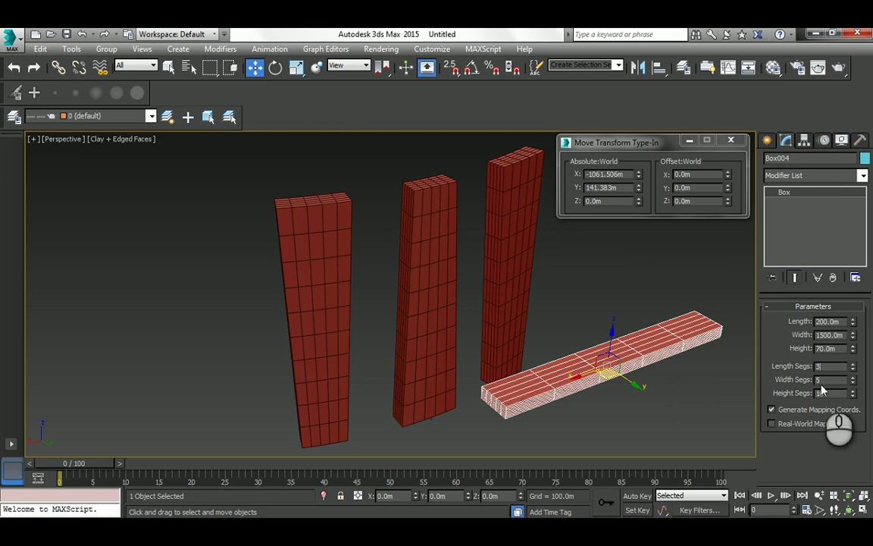
type("13")
key("Tab")
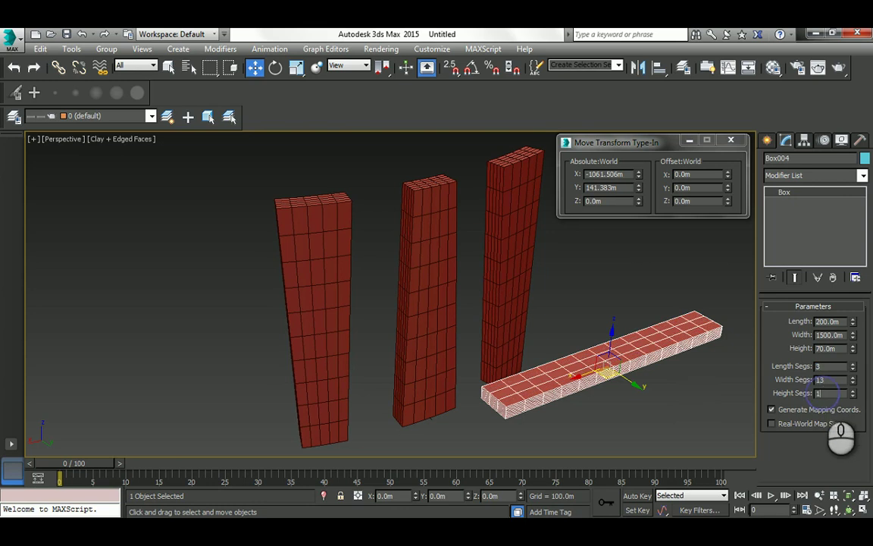
type("1")
key("Return")
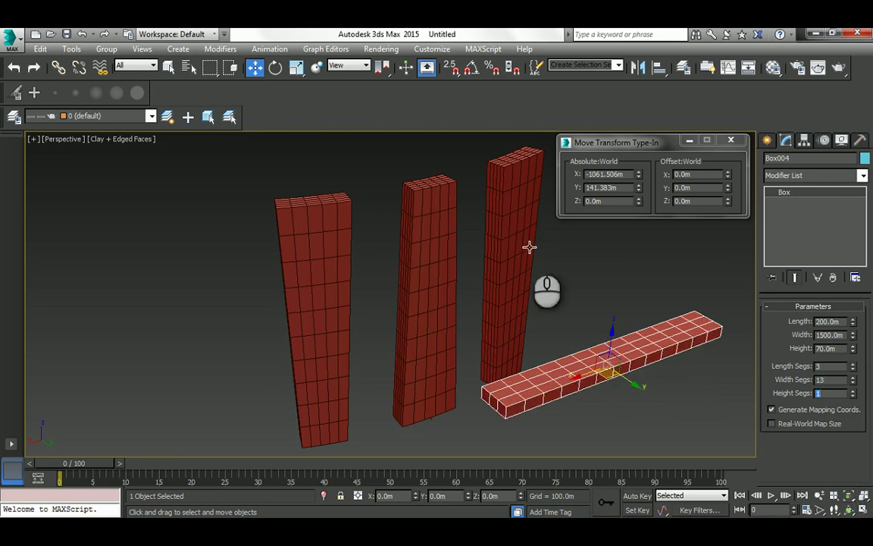
- Place Box004 at the world origin (X, Y, Z 0) as a base beneath the towers
left_click_drag(603, 174, 586, 175)
type("0")
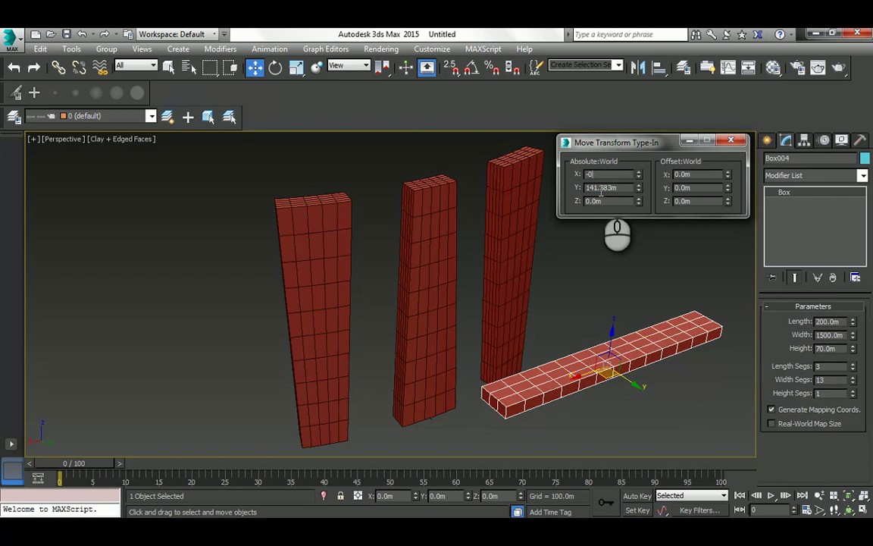
key("Tab")
type("0")
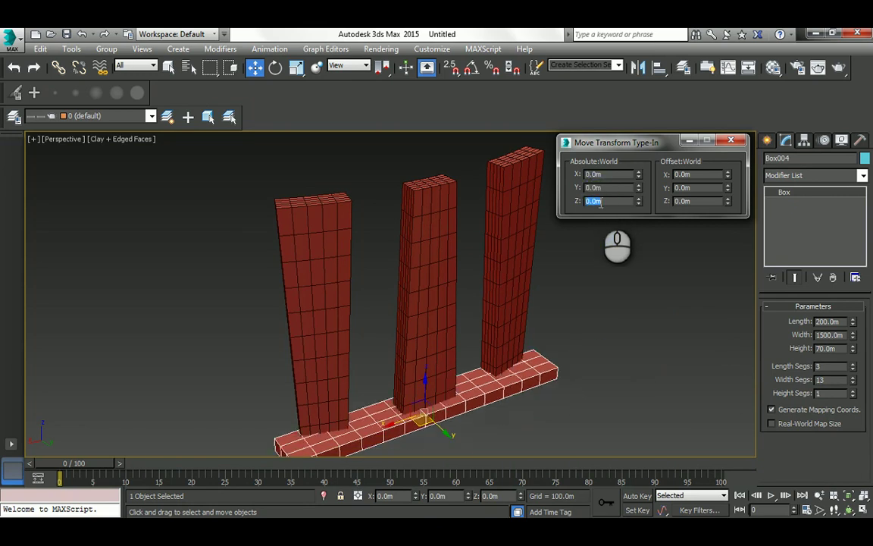
left_click(550, 296)
middle_click_drag(423, 365, 401, 336)
key("alt+Tab")
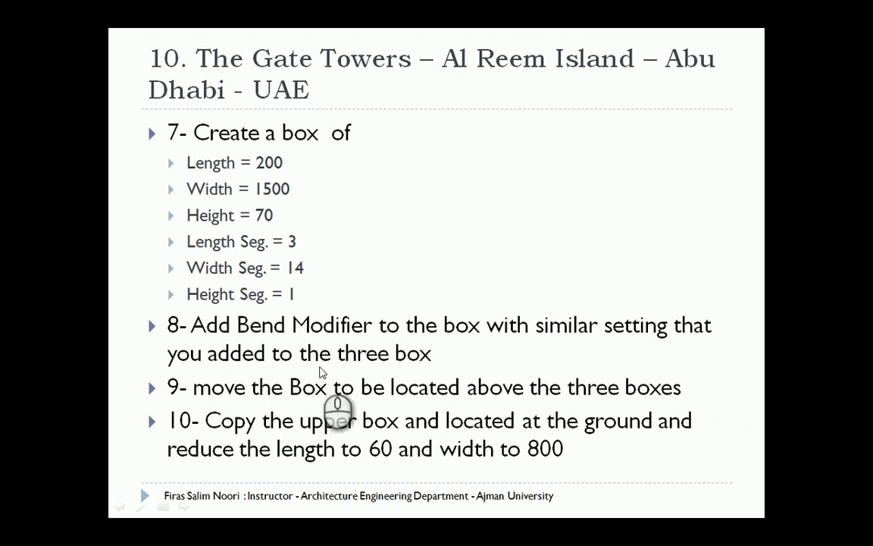
key("alt+Tab")
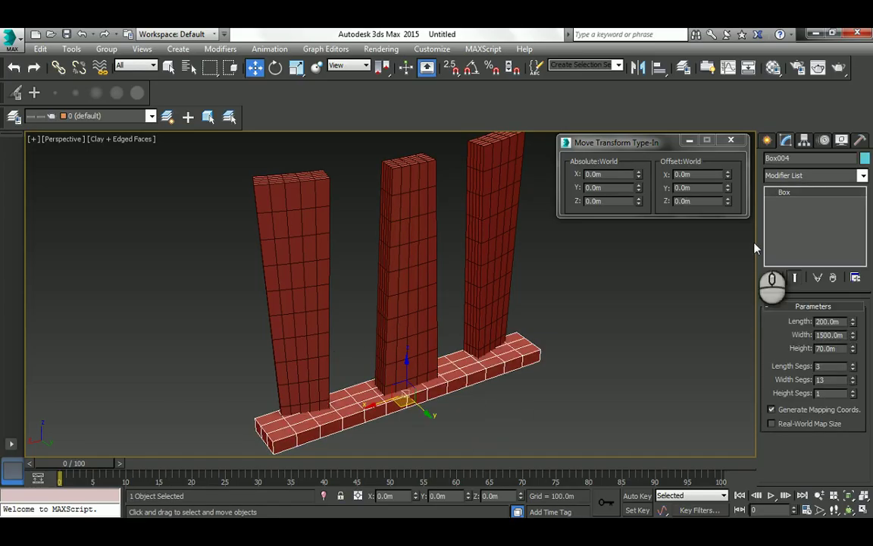
- Add a Bend modifier to the base box with Angle 40 and Direction 90 on X
left_click(863, 175)
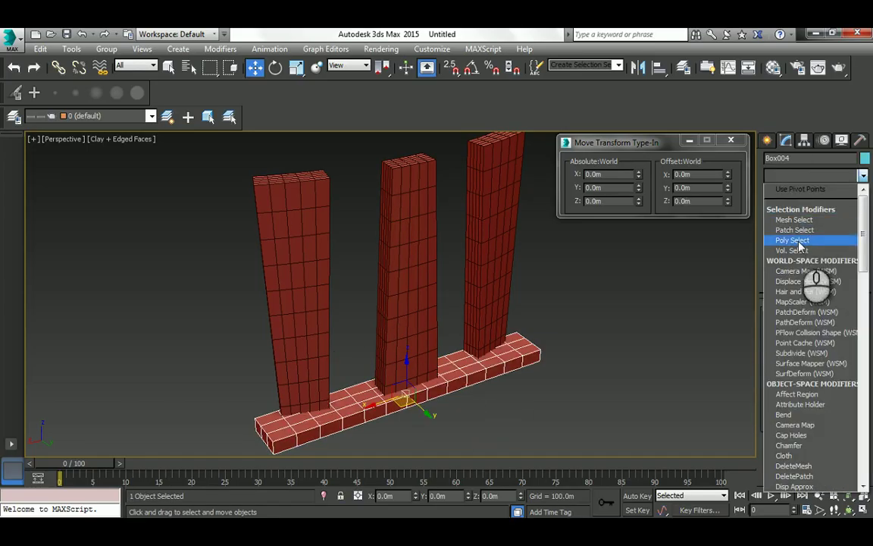
scroll(803, 246, "down", 7)
left_click(796, 188)
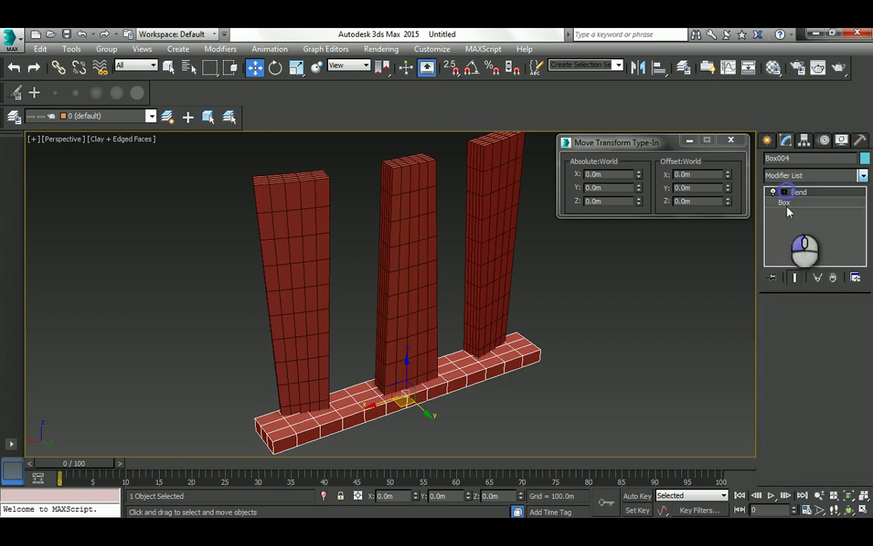
double_click(821, 329)
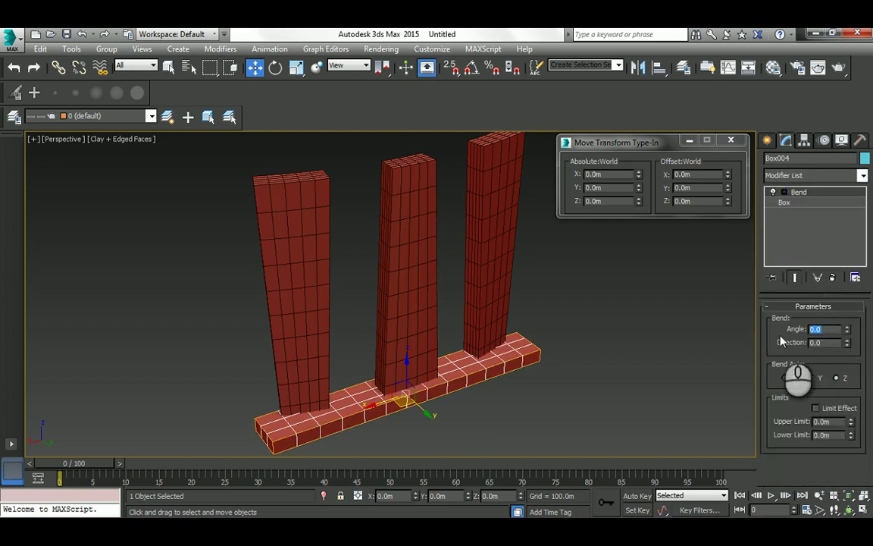
double_click(815, 342)
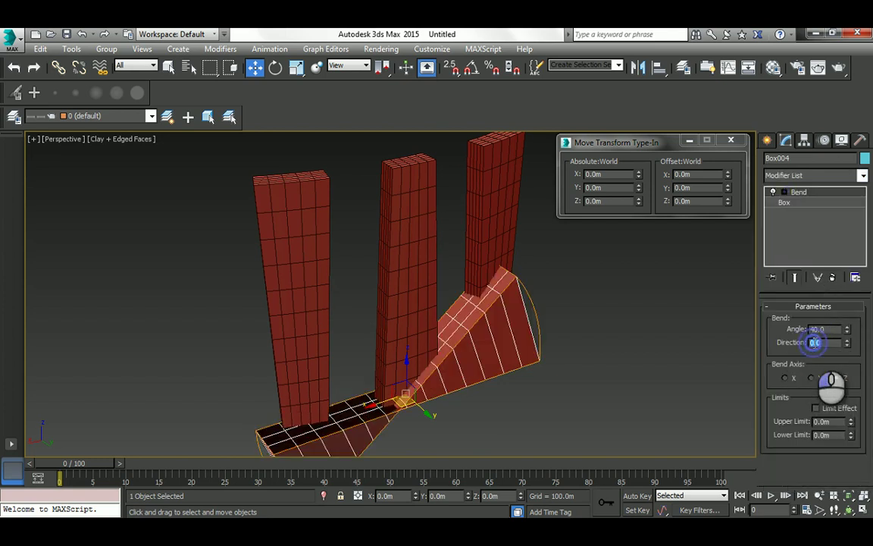
type("90")
key("Return")
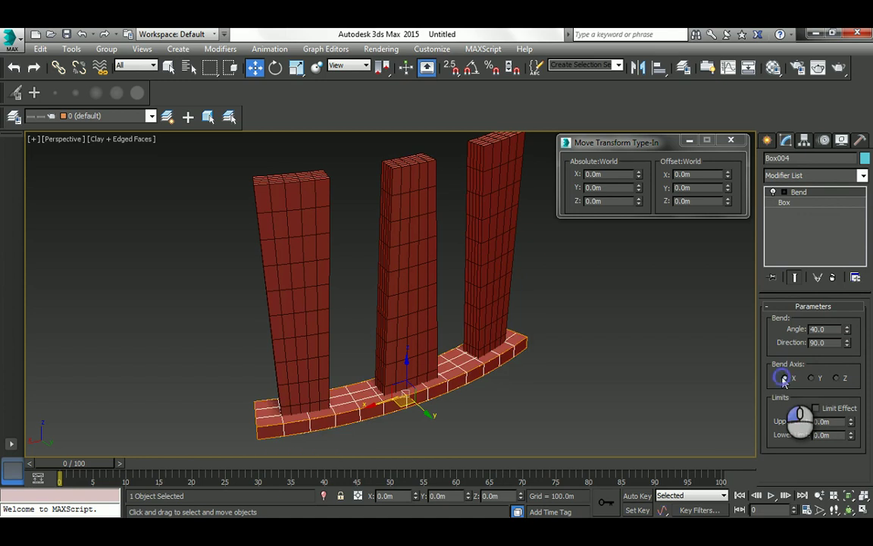
left_click(635, 366)
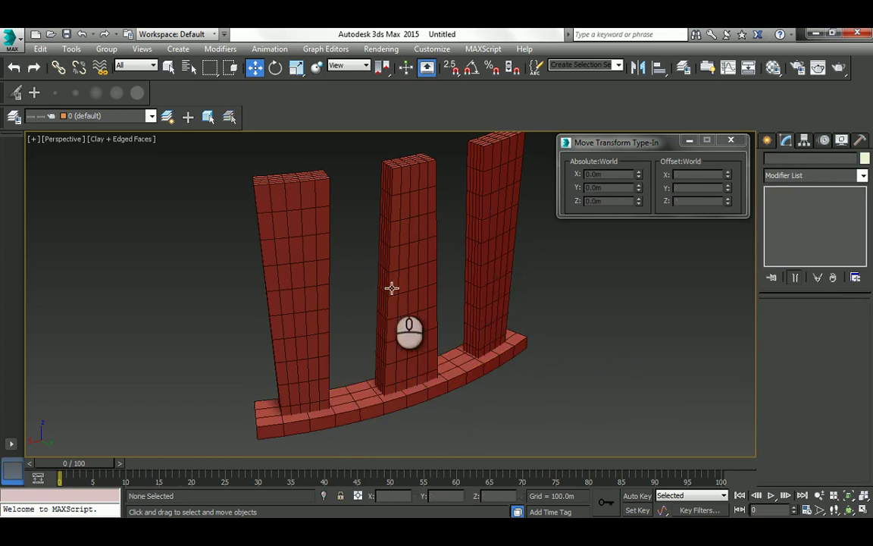
key("alt+Tab")
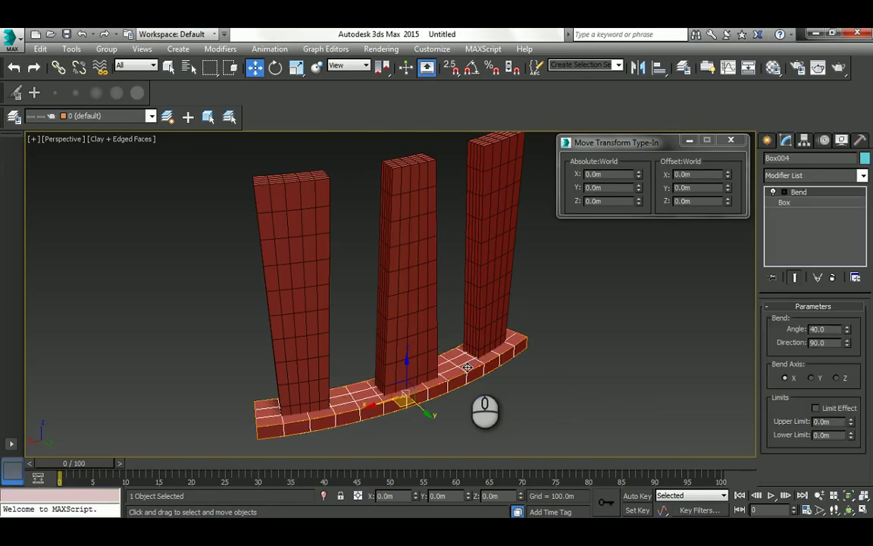
- Raise the curved box to Z 1200 so it caps the three tower tops
double_click(606, 201)
type("120")
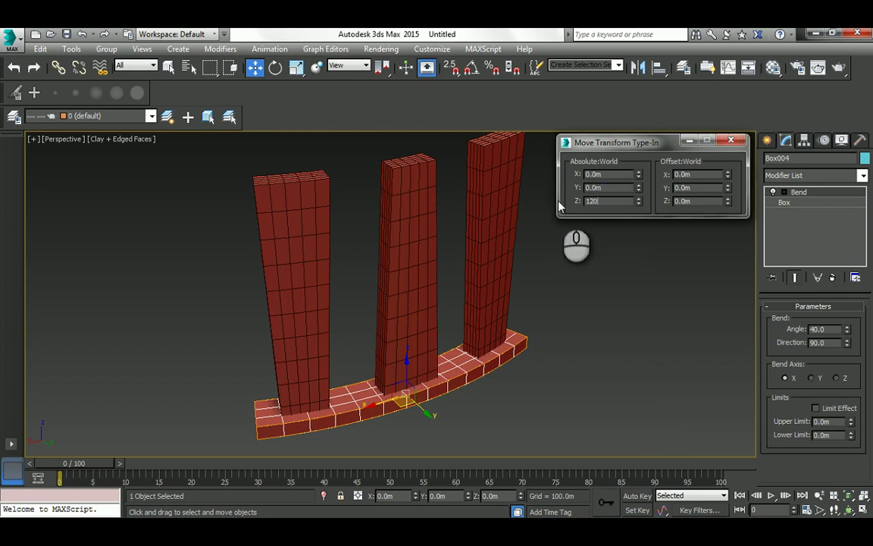
type("0")
key("Return")
middle_click_drag(387, 201, 516, 287)
mouse_move(394, 288)
middle_mouse_down("alt")
mouse_move(394, 210)
mouse_move(409, 280)
middle_mouse_up("alt")
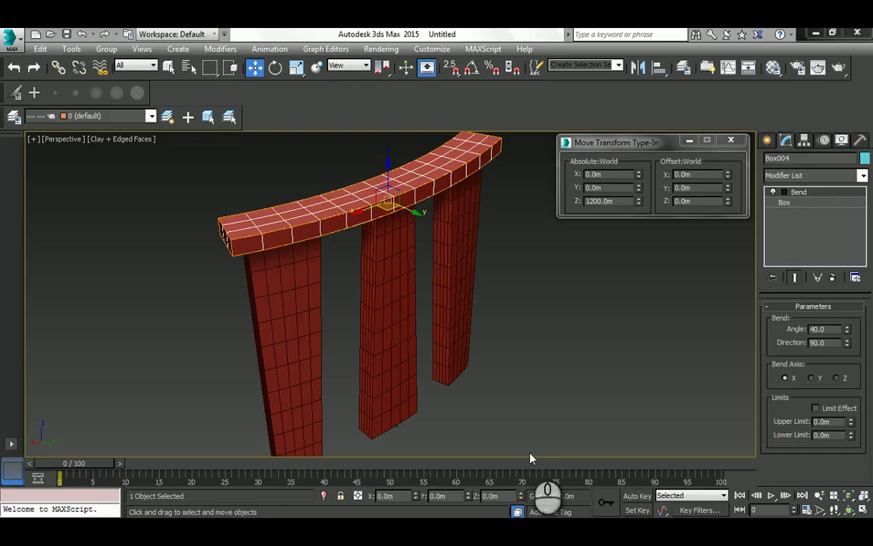
- Clone the roof box and drop the copy to Z 0
left_click_drag(368, 254, 369, 256, "shift")
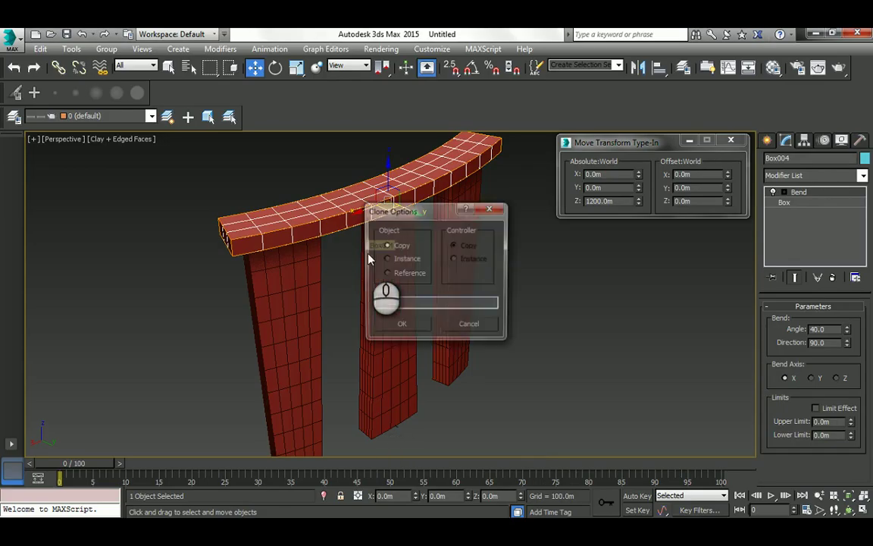
left_click(400, 324)
double_click(602, 201)
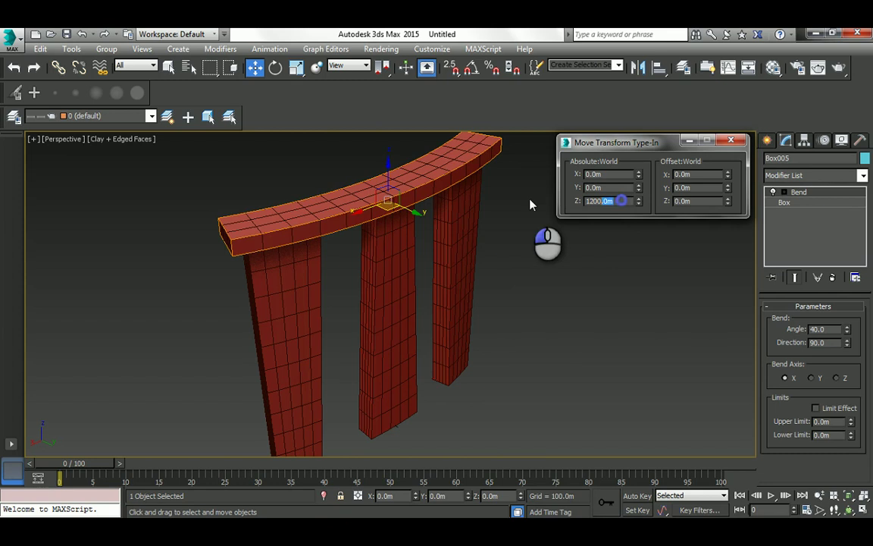
type("0")
key("Return")
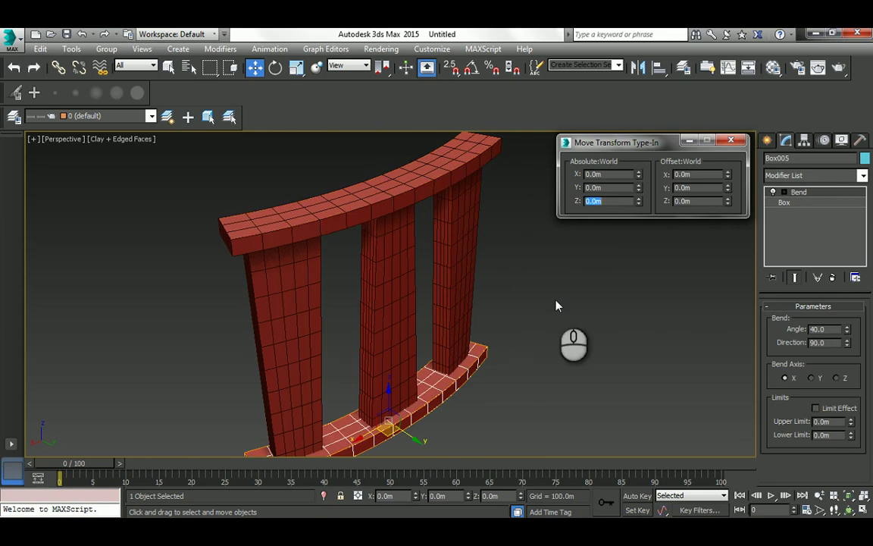
left_click(561, 305)
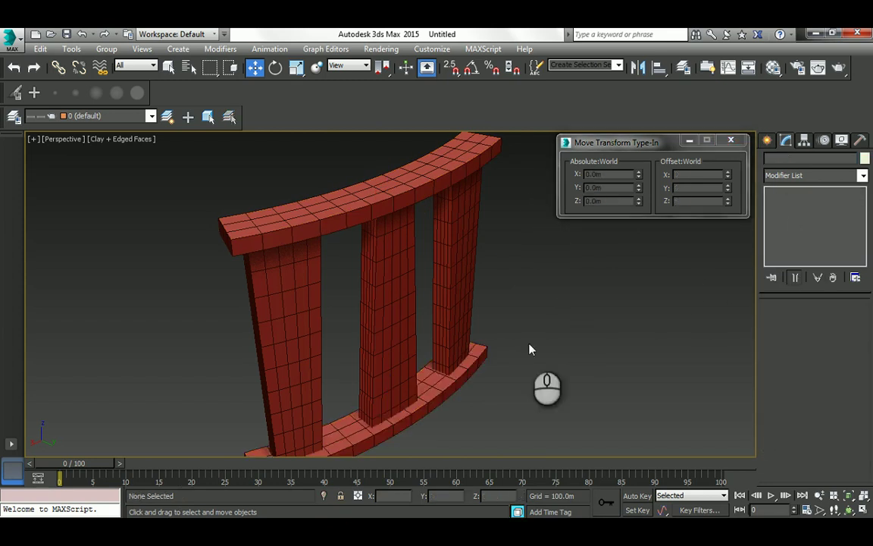
- Reselect the ground copy and show its Box parameters in the modifier stack
left_click(446, 382)
left_click(788, 203)
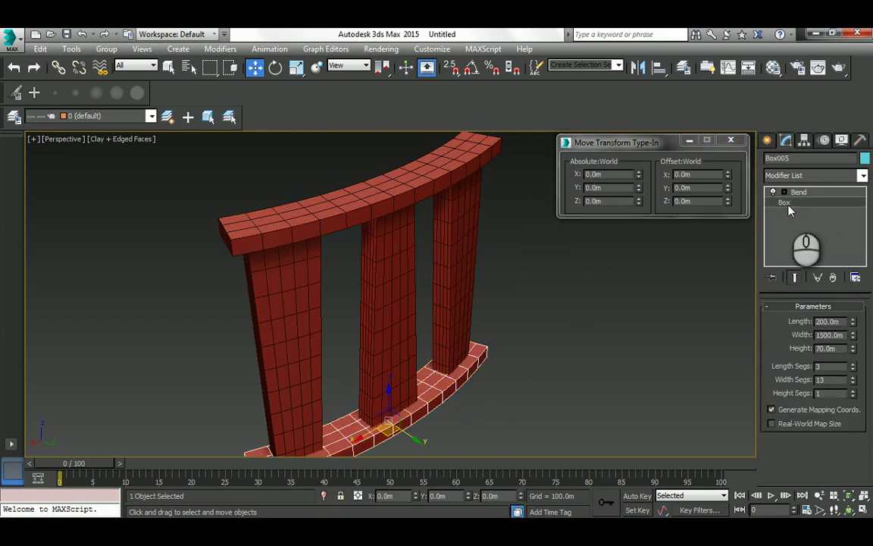
key("alt+Tab")
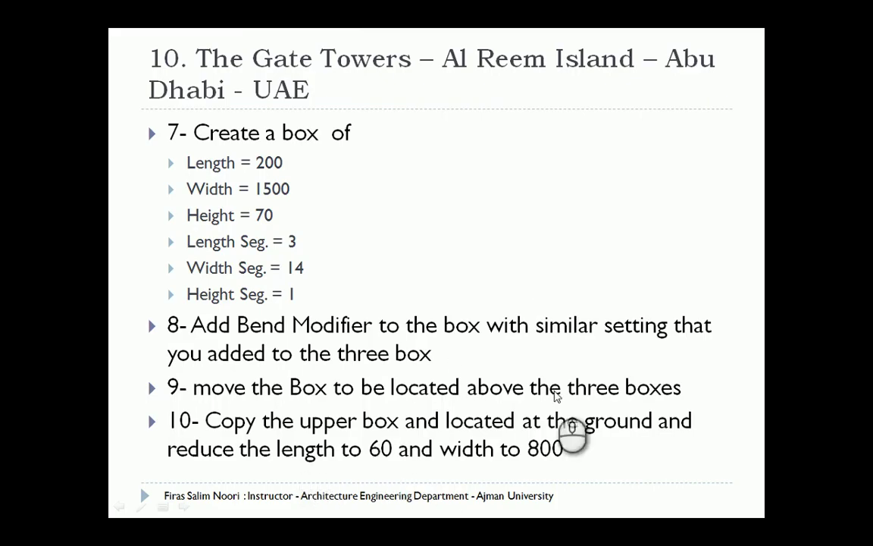
key("alt+Tab")
- Set the ground copy's length to 60 and width to 800
double_click(830, 321)
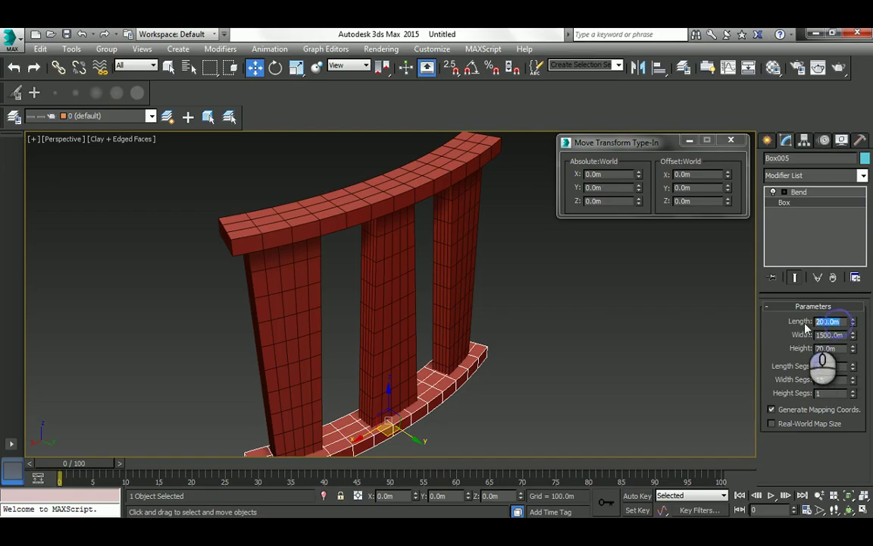
type("60")
key("Return")
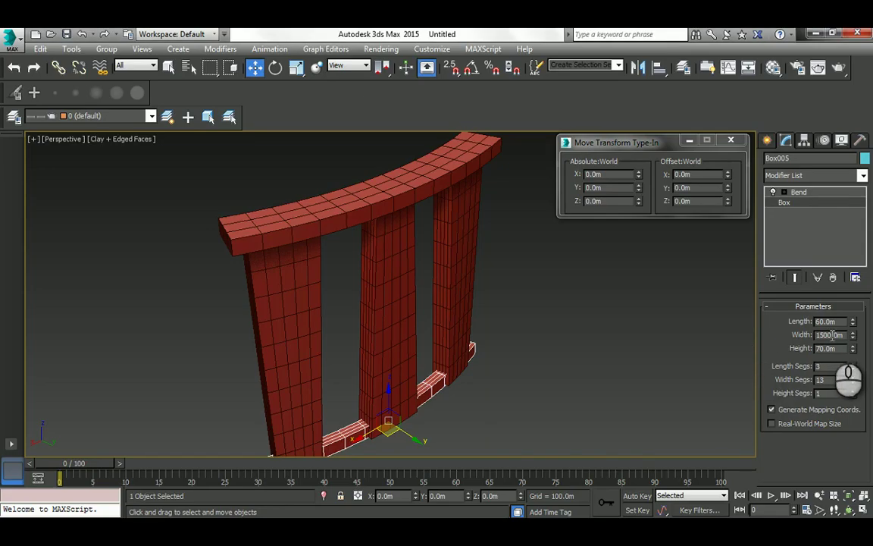
key("Return")
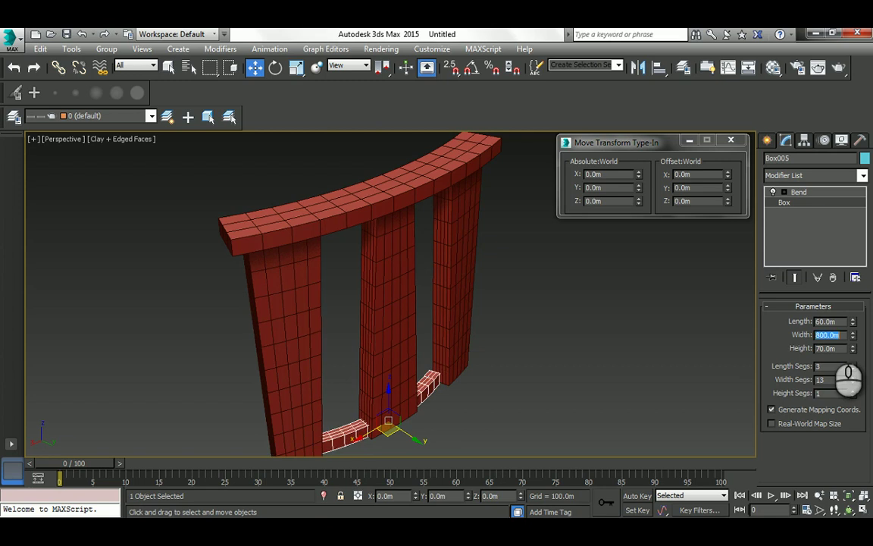
middle_click_drag(476, 390, 870, 474, "alt")
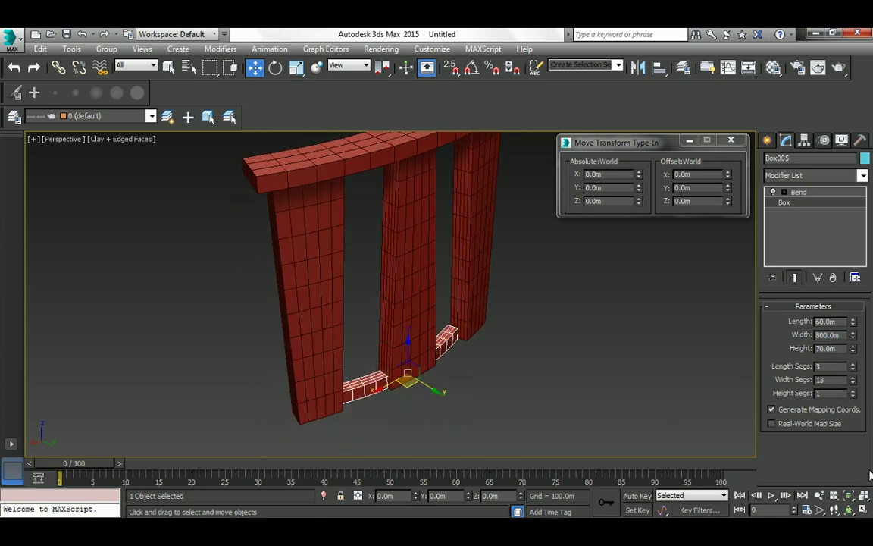
left_click(850, 510)
left_click_drag(424, 331, 383, 303)
scroll(455, 357, "up", 5)
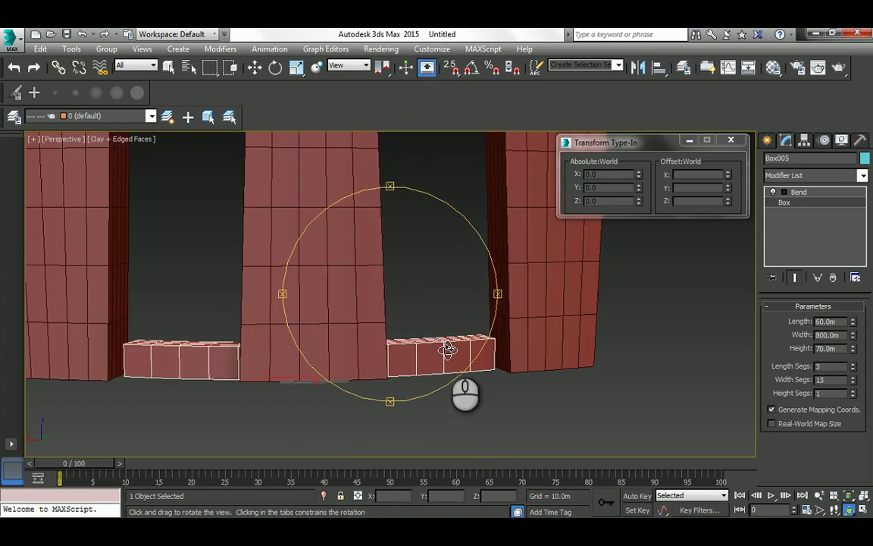
left_click_drag(448, 350, 446, 316)
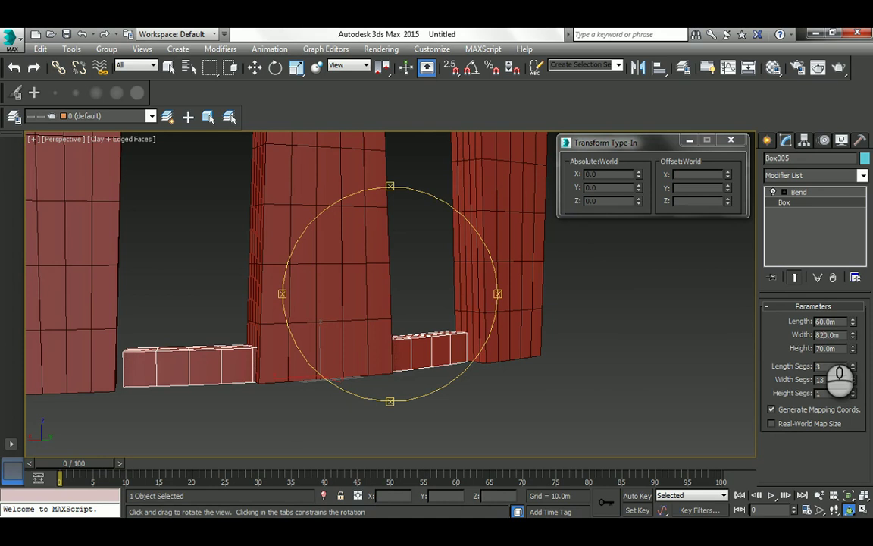
- Widen the ground copy to 830 and check the curved strips
key("Return")
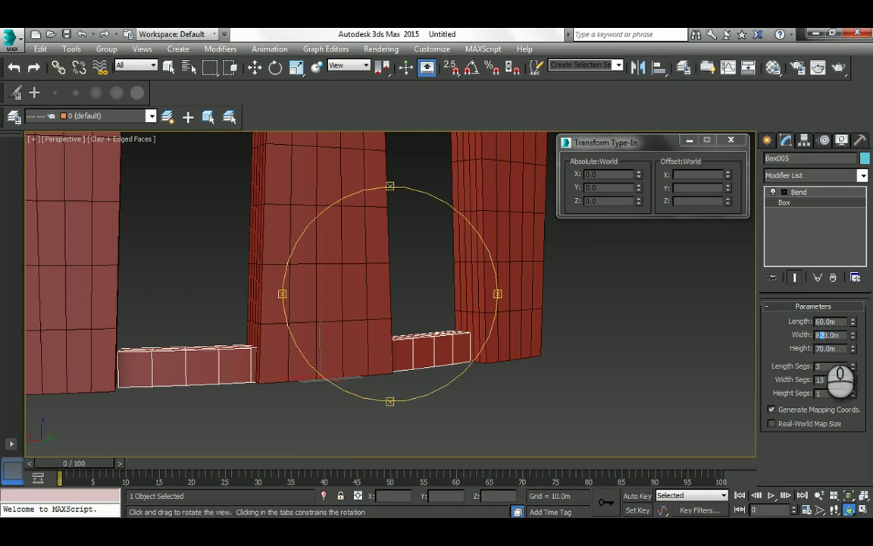
left_click_drag(468, 307, 390, 293)
scroll(392, 290, "down", 5)
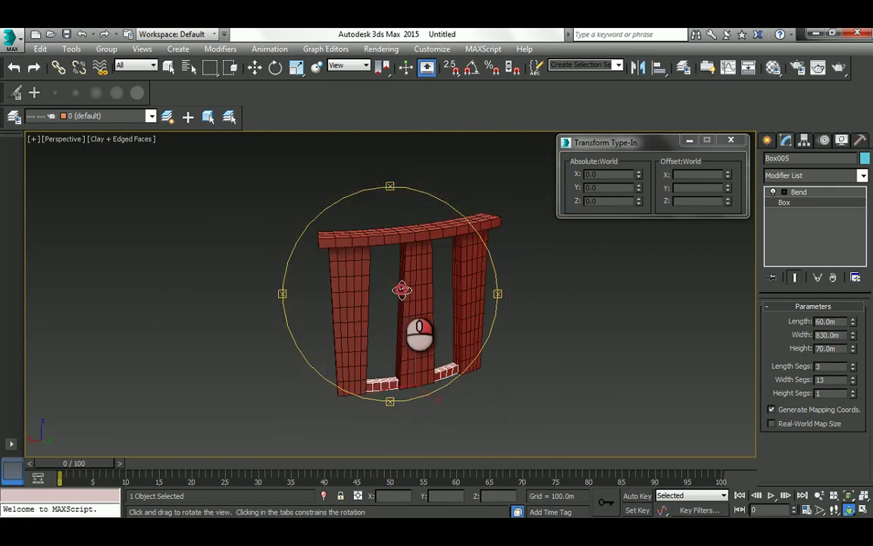
key("w")
scroll(414, 304, "up", 3)
left_click(556, 296)
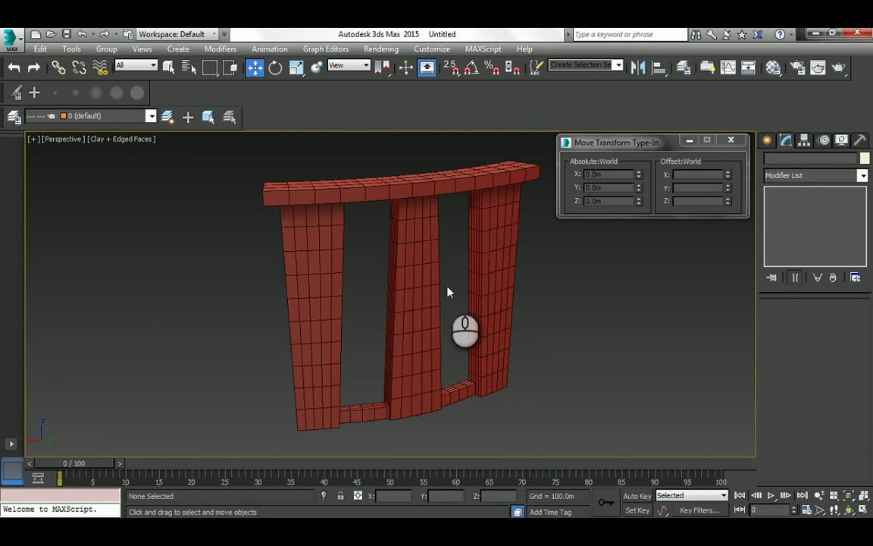
- Read the homework slide, orbit to the frame's side, and bring up the Standard Primitives
key("alt+Tab")
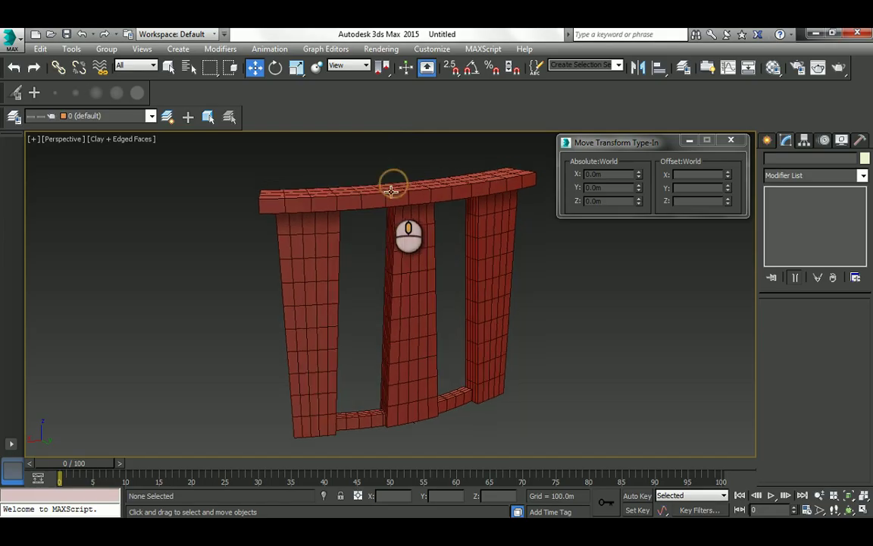
left_click(850, 509)
left_click_drag(396, 275, 563, 298)
right_click(561, 298)
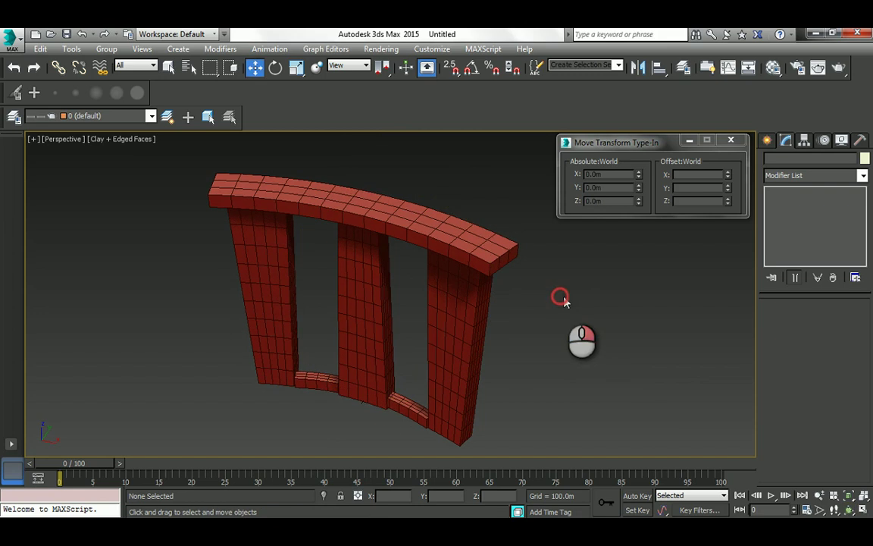
left_click(767, 140)
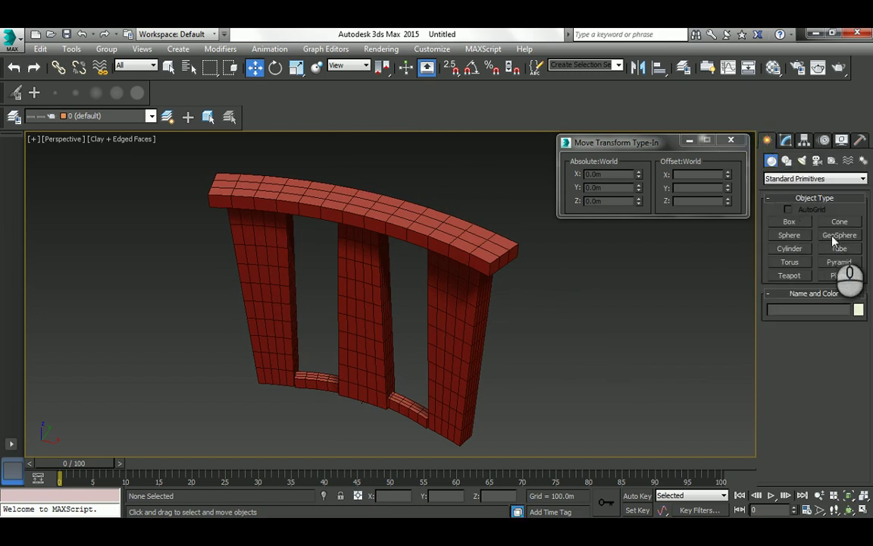
- Draw a cylinder on the curved roof with AutoGrid and raise it through the roof
left_click(790, 249)
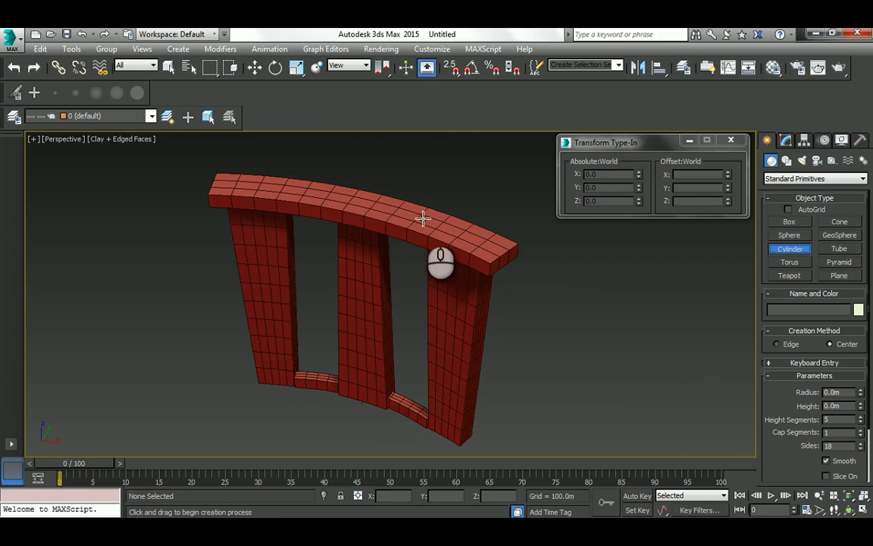
left_click(789, 210)
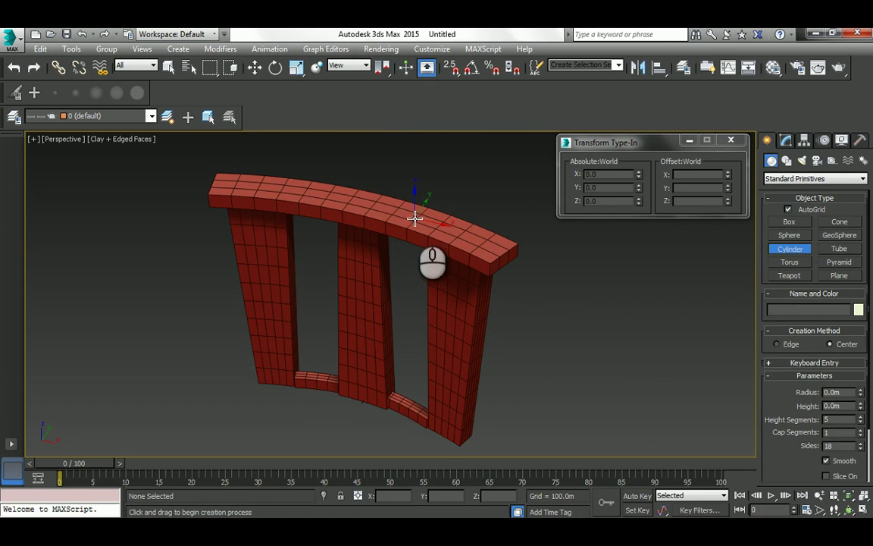
left_click_drag(414, 218, 422, 222)
left_click(419, 260)
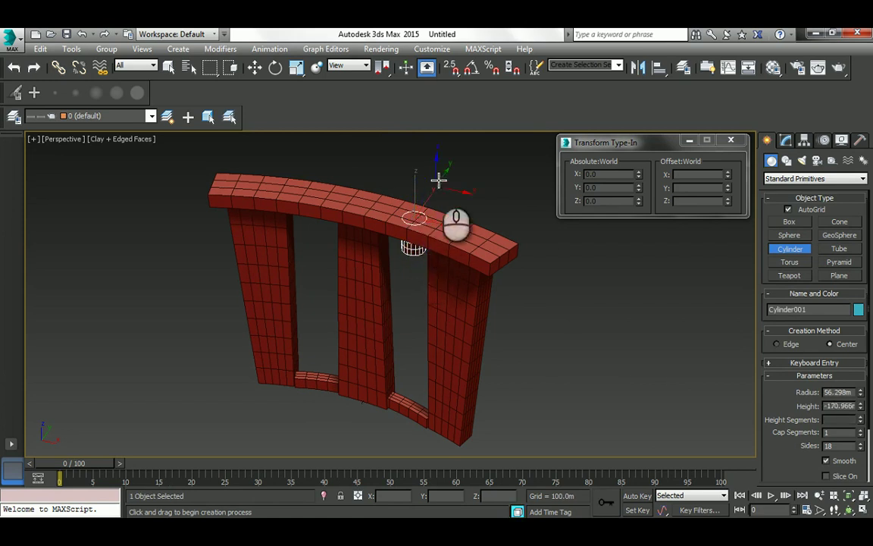
key("w")
scroll(397, 207, "up", 2)
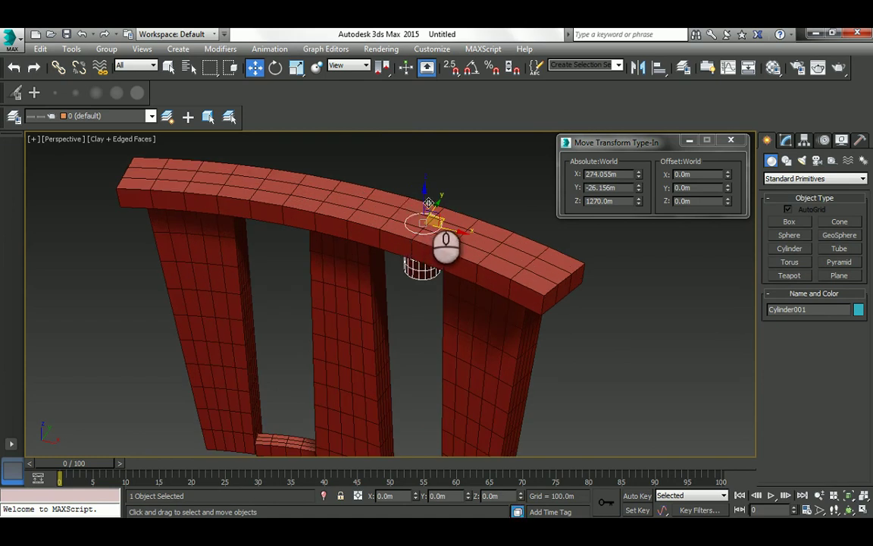
mouse_move(425, 197)
left_mouse_down()
mouse_move(423, 189)
mouse_move(422, 215)
left_mouse_up()
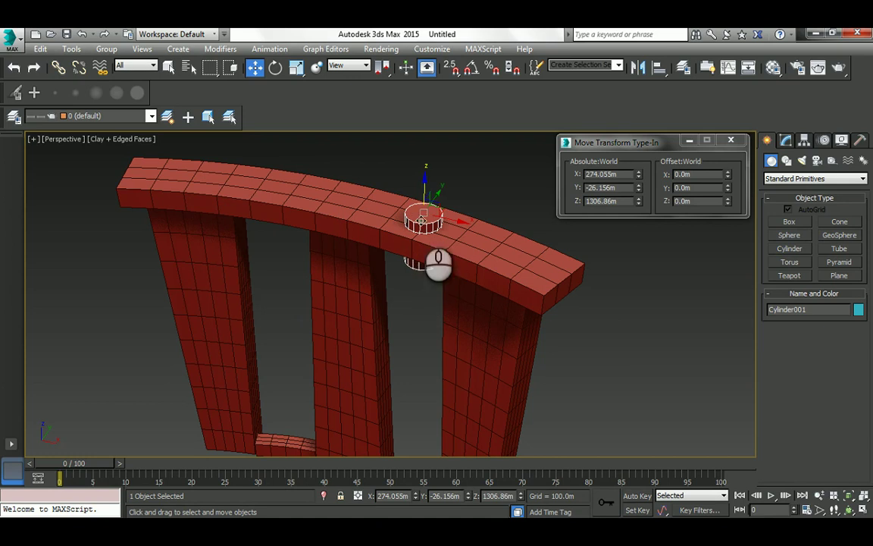
left_click(785, 140)
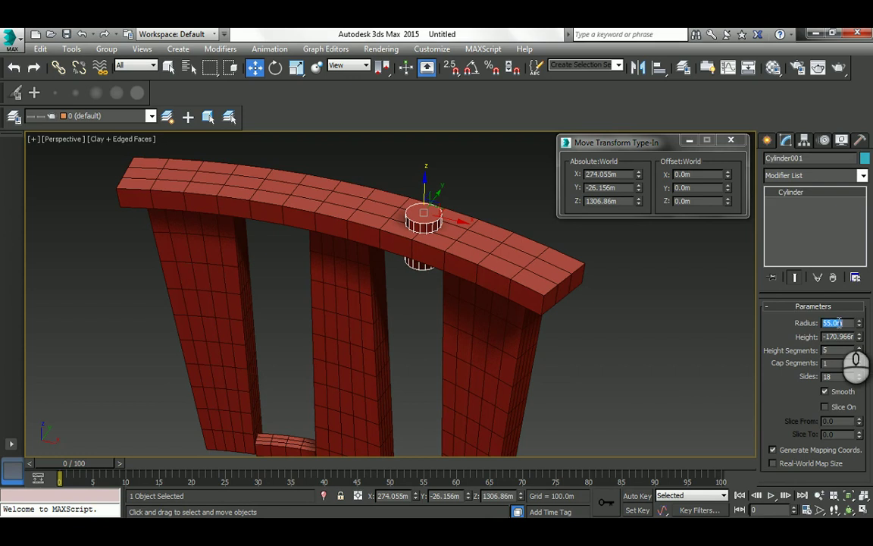
- Switch to four views with a shaded Top view and nudge the cylinder over the roof
left_click(864, 511)
scroll(232, 221, "down", 5)
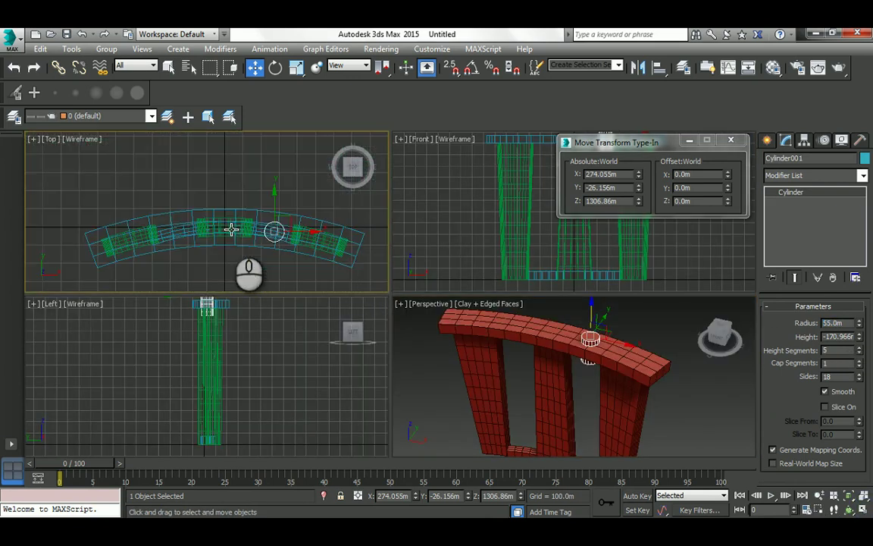
left_click(79, 139)
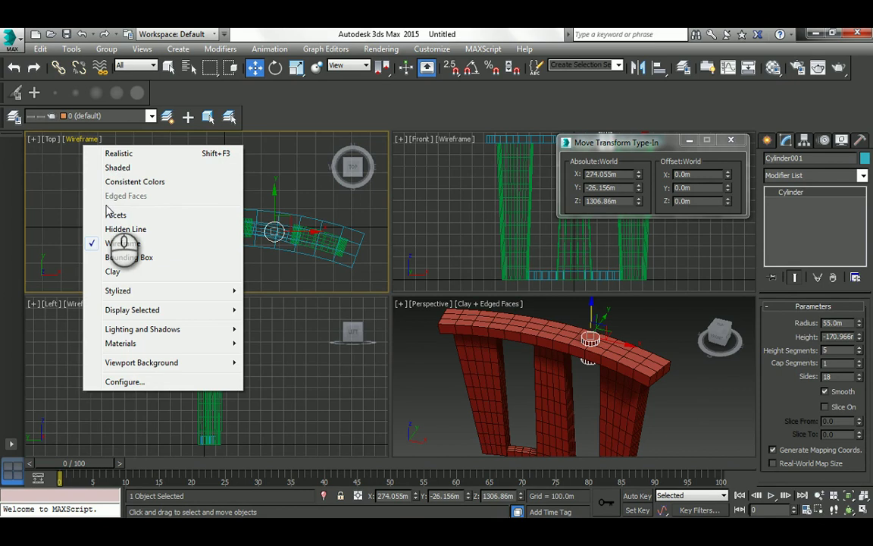
left_click(118, 168)
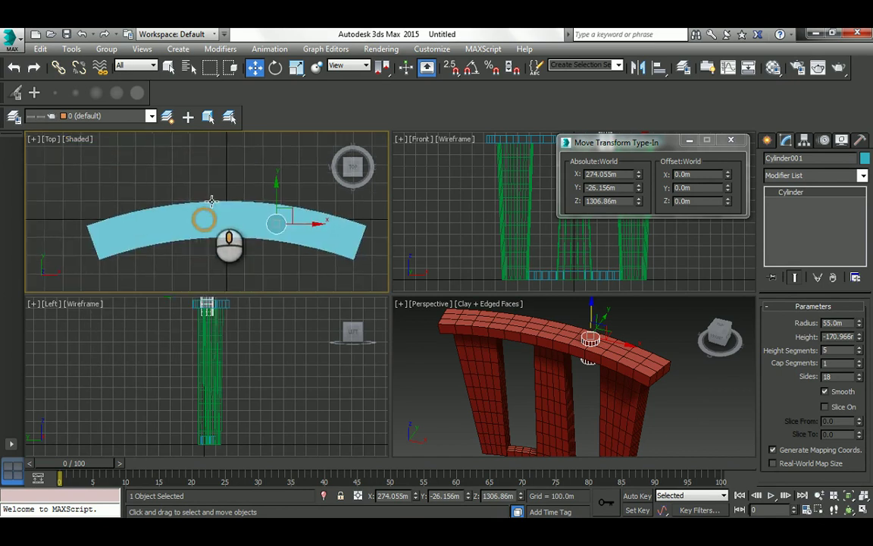
scroll(212, 201, "up", 2)
scroll(307, 202, "up", 2)
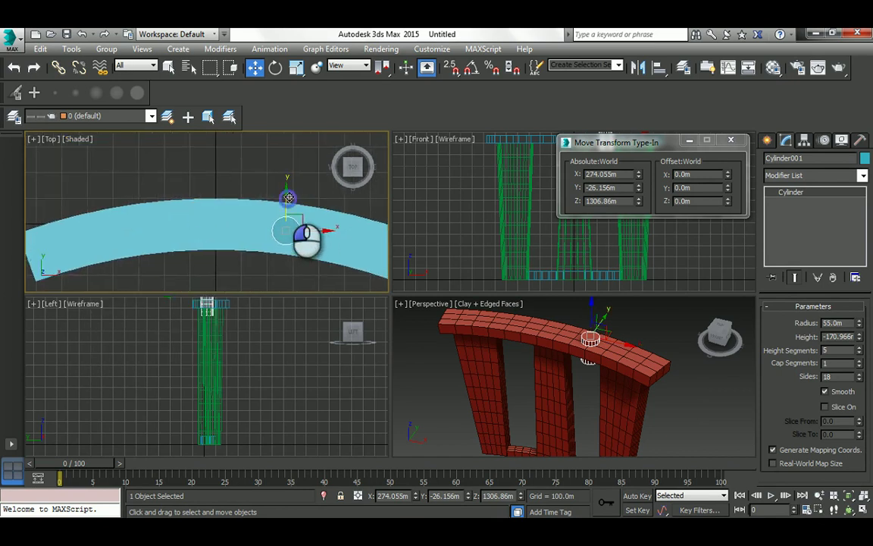
left_click_drag(288, 198, 288, 194)
left_click_drag(312, 229, 314, 230)
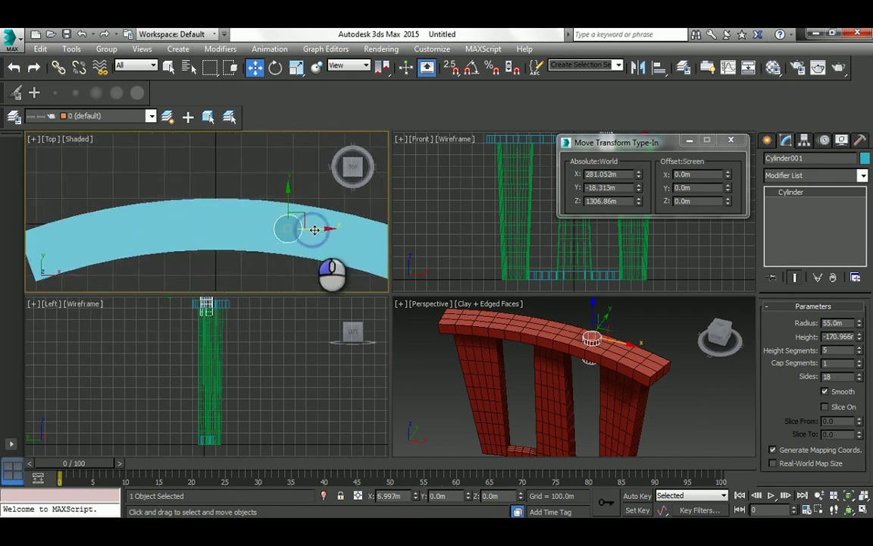
- Position Cylinder001 at X 280 and Y -18, keeping Z at 1306.86
left_click(585, 351)
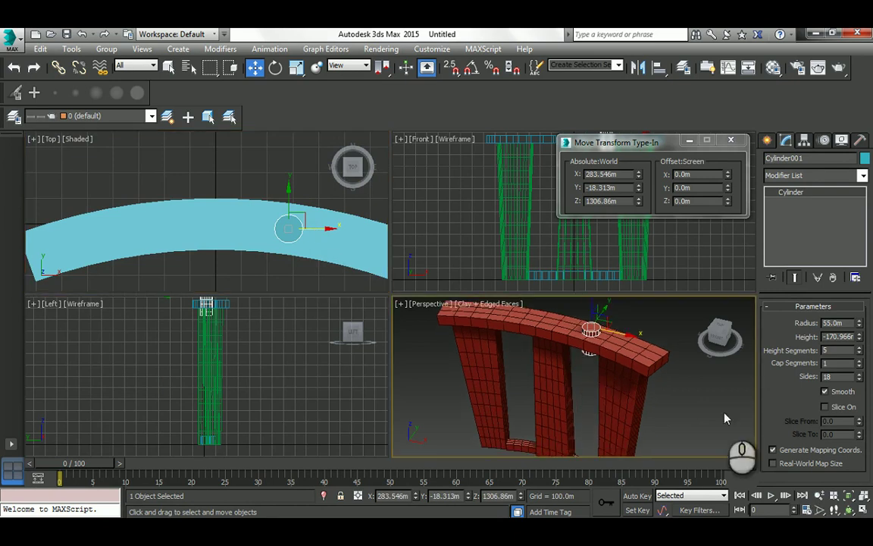
left_click(850, 510)
left_click_drag(561, 364, 582, 365)
right_click(581, 370)
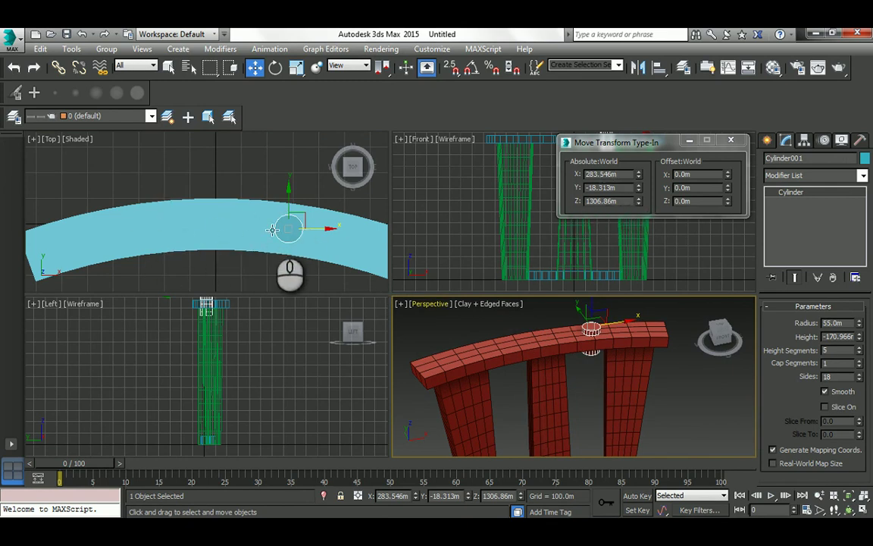
left_click_drag(621, 175, 618, 174)
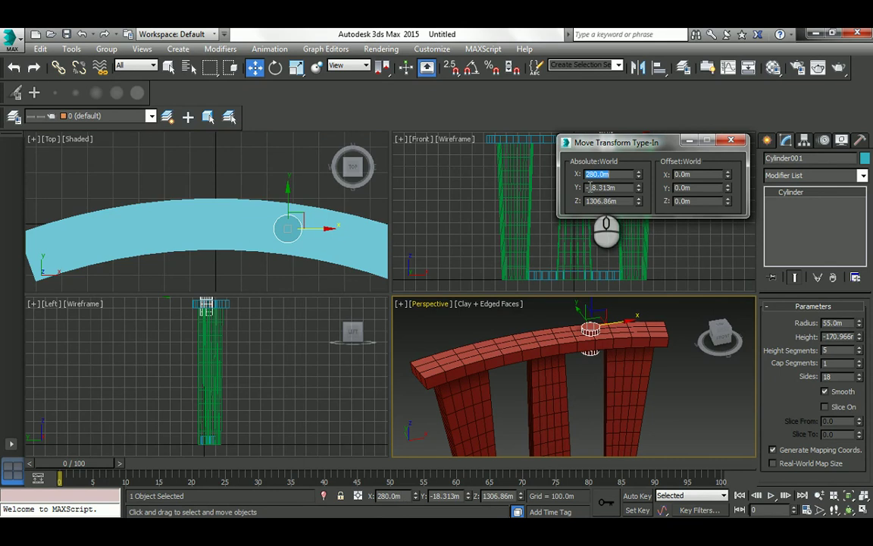
left_click_drag(618, 189, 584, 194)
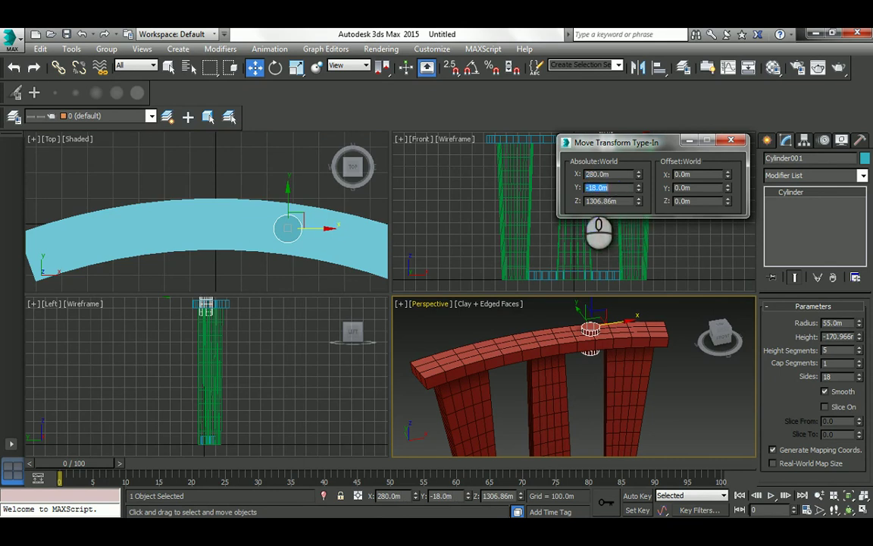
double_click(621, 201)
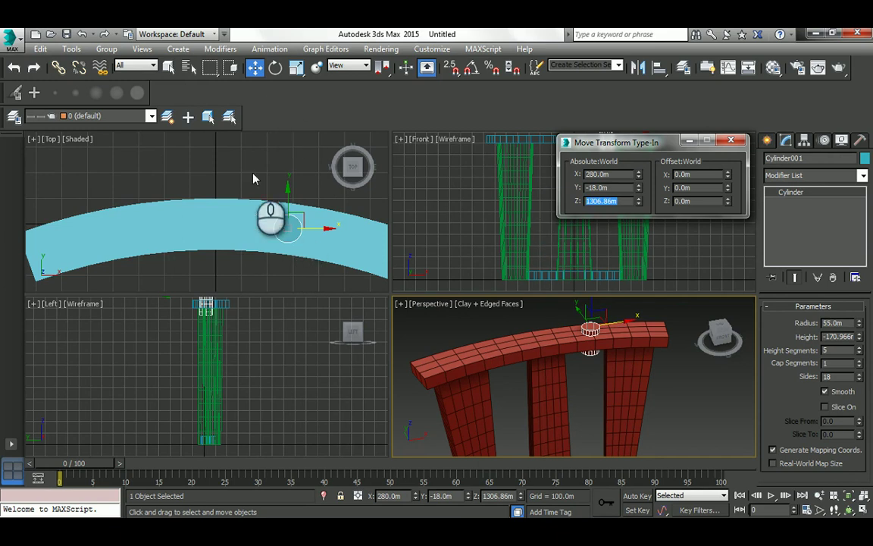
- Clone the cylinder as an independent Copy named Cylinder002 and move it to X -280.0m
middle_click_drag(271, 226, 263, 214)
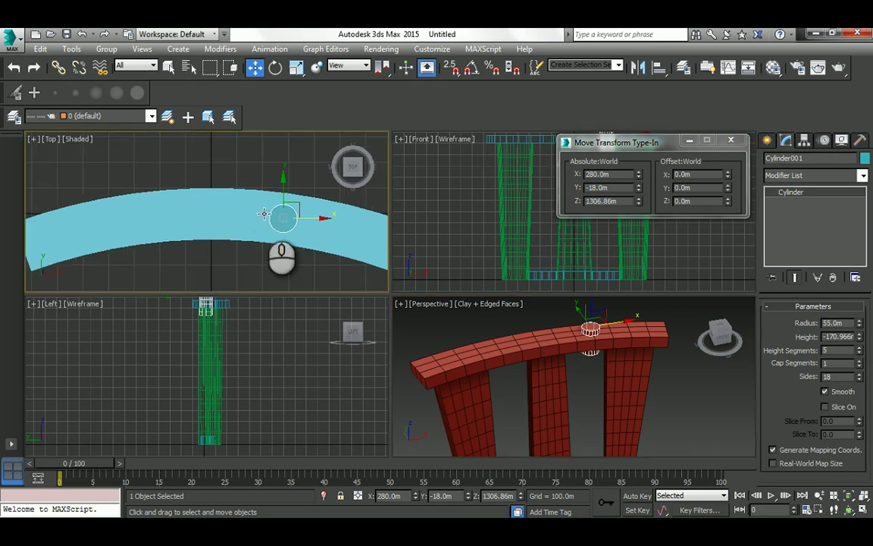
key("ctrl+v")
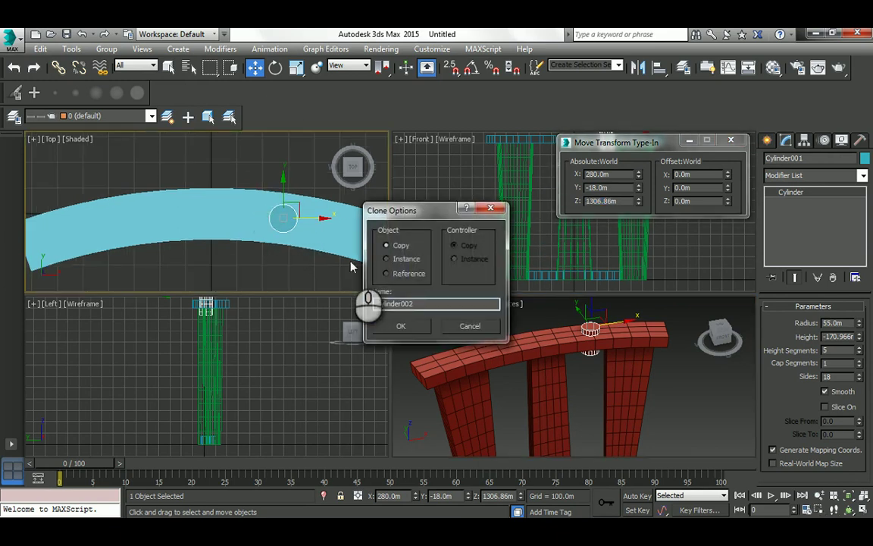
left_click(402, 327)
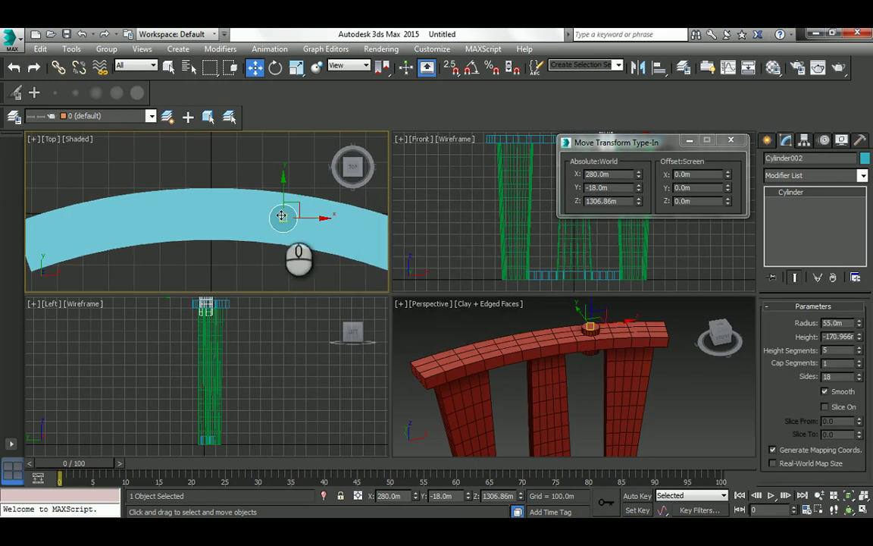
left_click(585, 175)
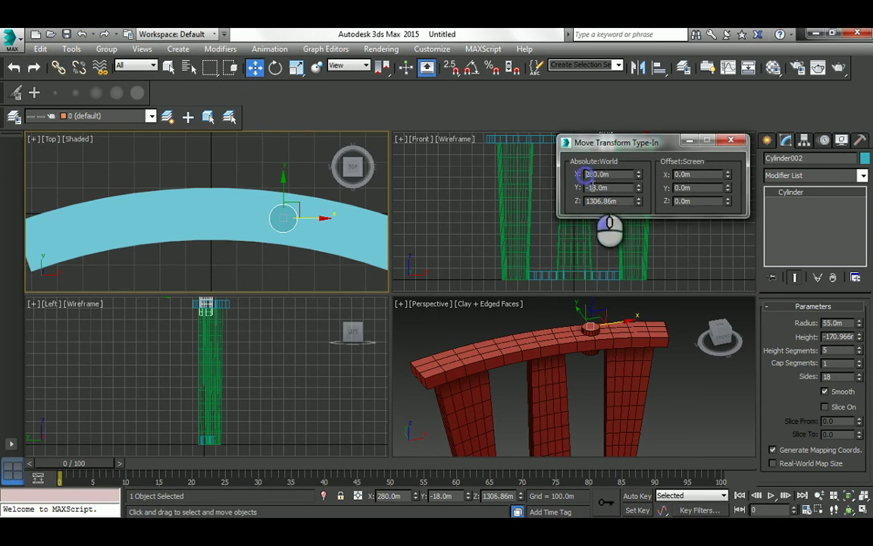
type("-")
key("Return")
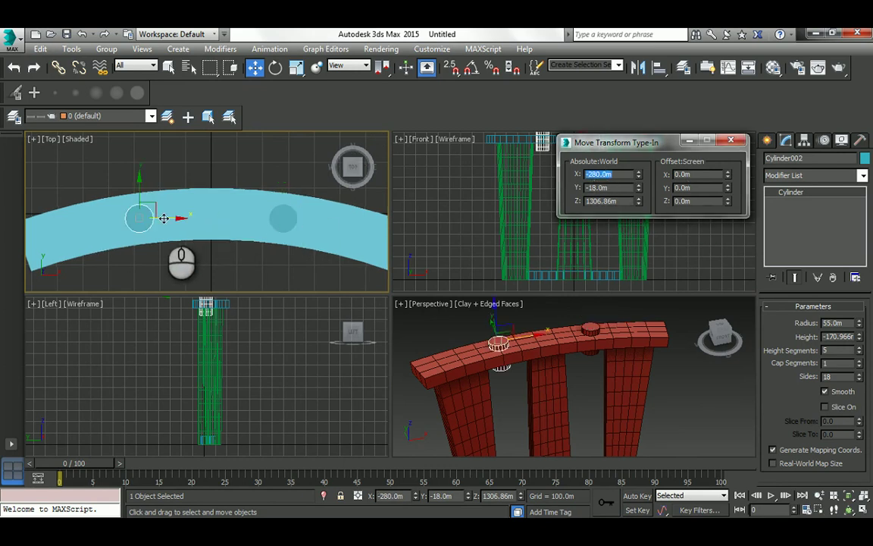
- Orbit the perspective view to a higher, angled view of the towers and roof
left_click(846, 510)
left_click_drag(611, 408, 543, 337)
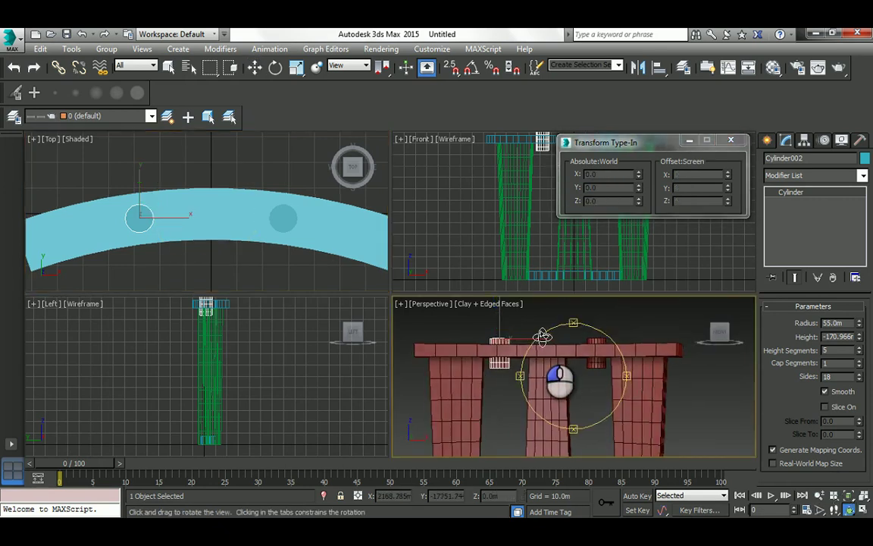
scroll(576, 365, "up", 4)
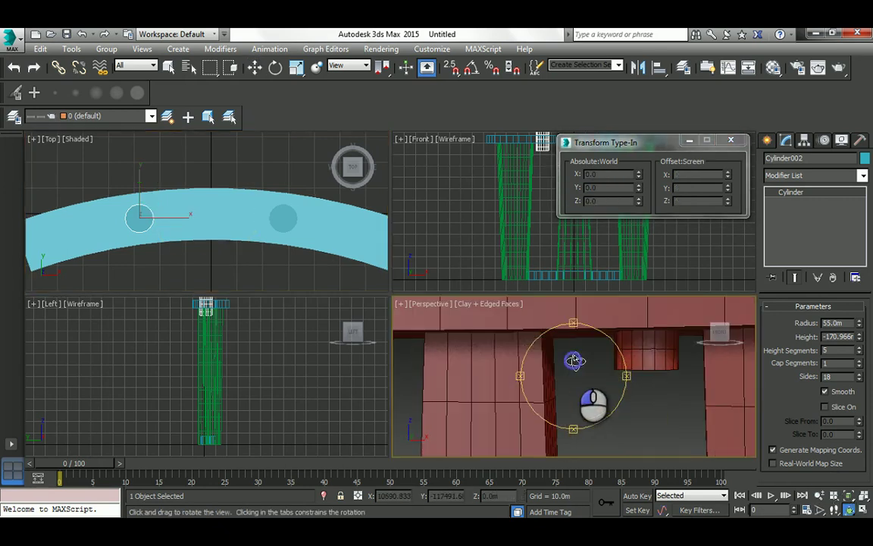
scroll(575, 361, "down", 5)
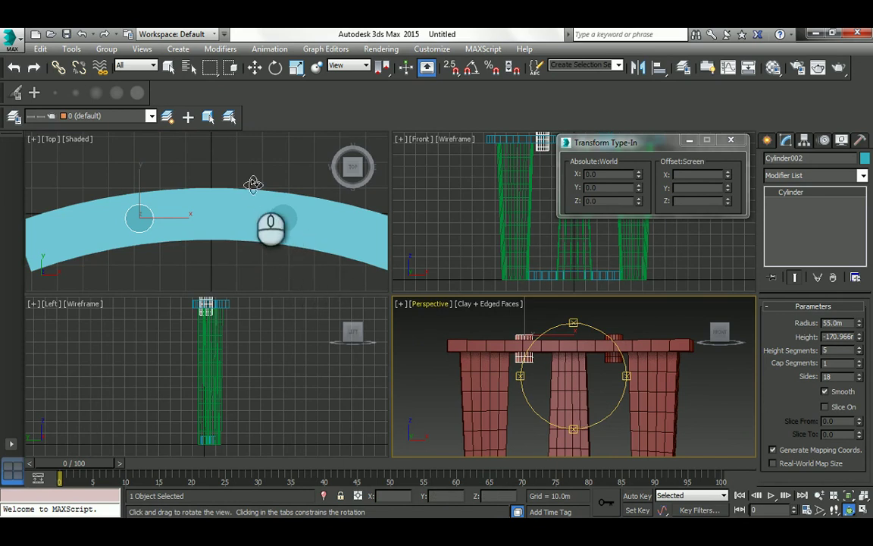
middle_click_drag(584, 318, 606, 393, "alt")
- Select the curved roof slab Box004 and make it a ProBoolean compound object
right_click(598, 375)
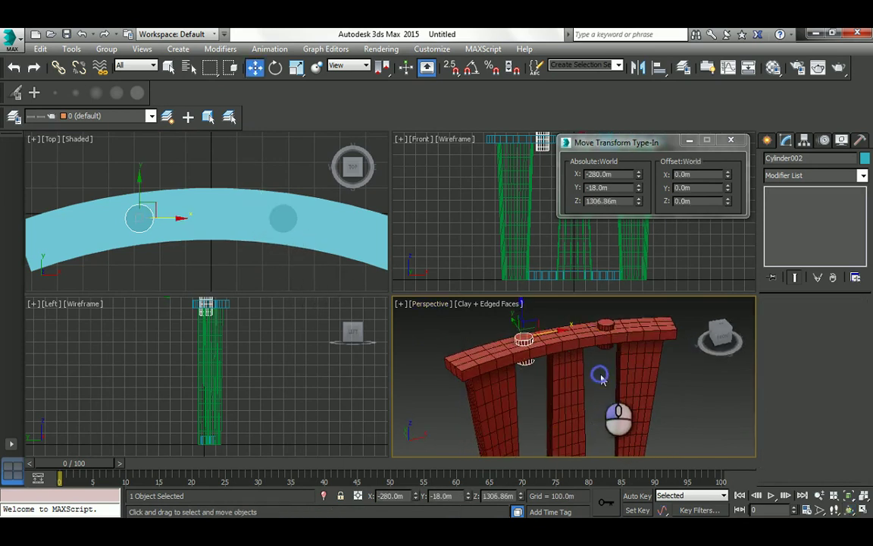
left_click(598, 375)
left_click(571, 332)
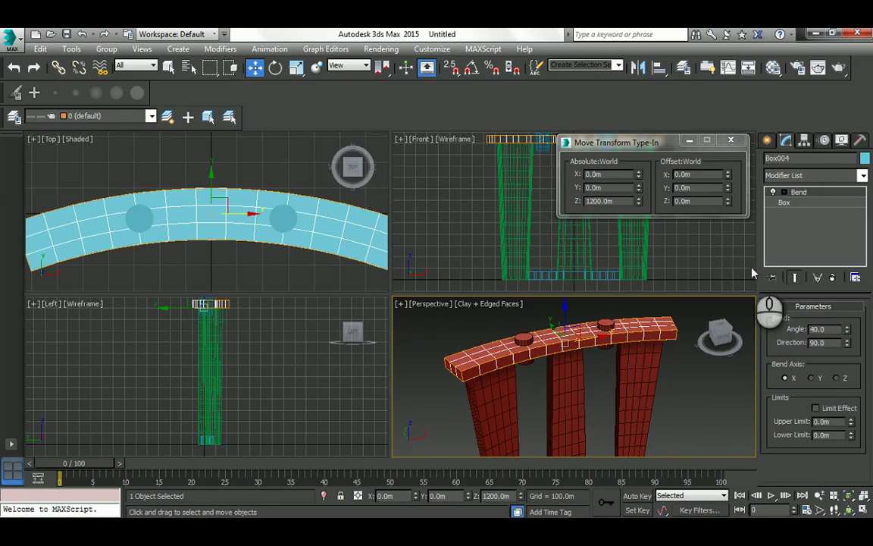
left_click(767, 143)
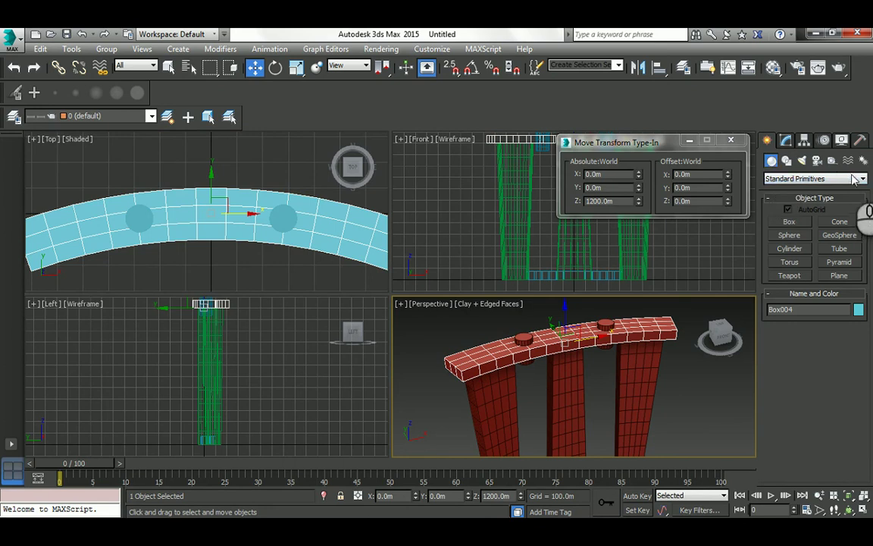
left_click(849, 181)
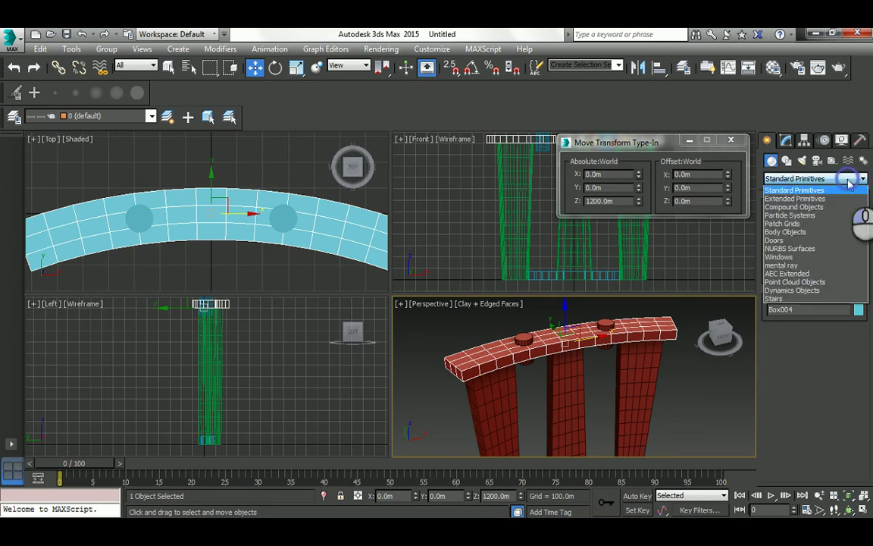
left_click(803, 208)
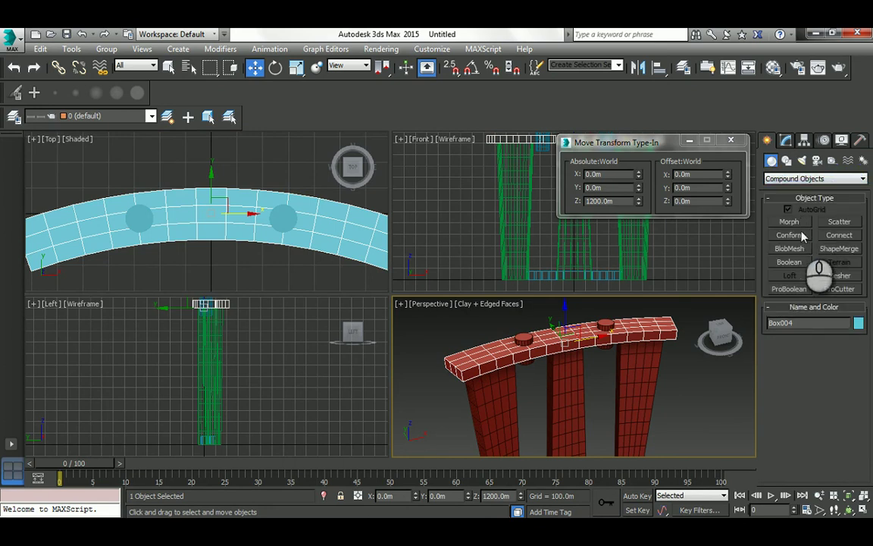
left_click(790, 289)
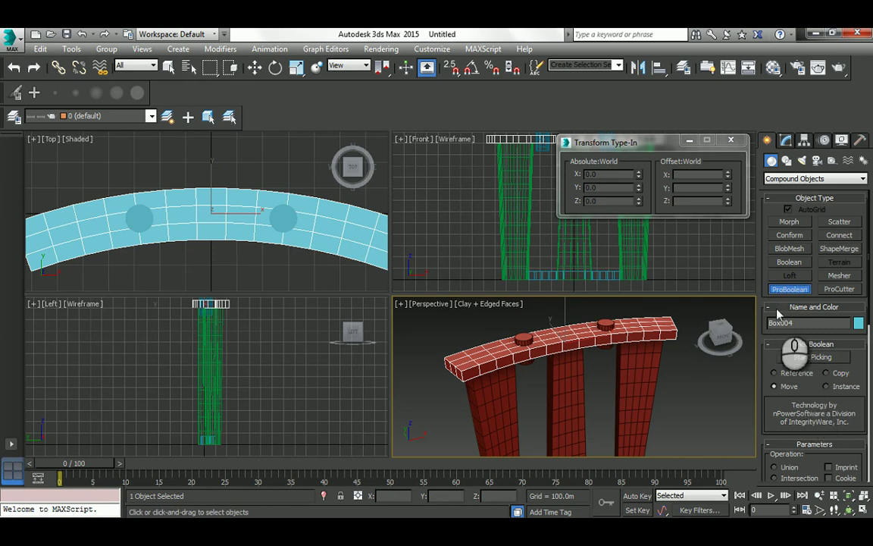
- Pick the right and left cylinders as ProBoolean cutters for the roof
left_click(834, 358)
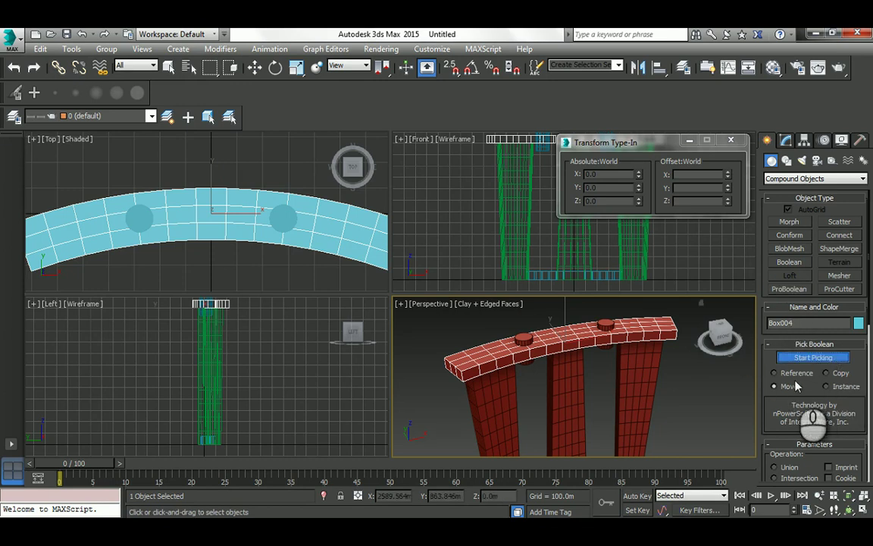
left_click(607, 325)
left_click(524, 338)
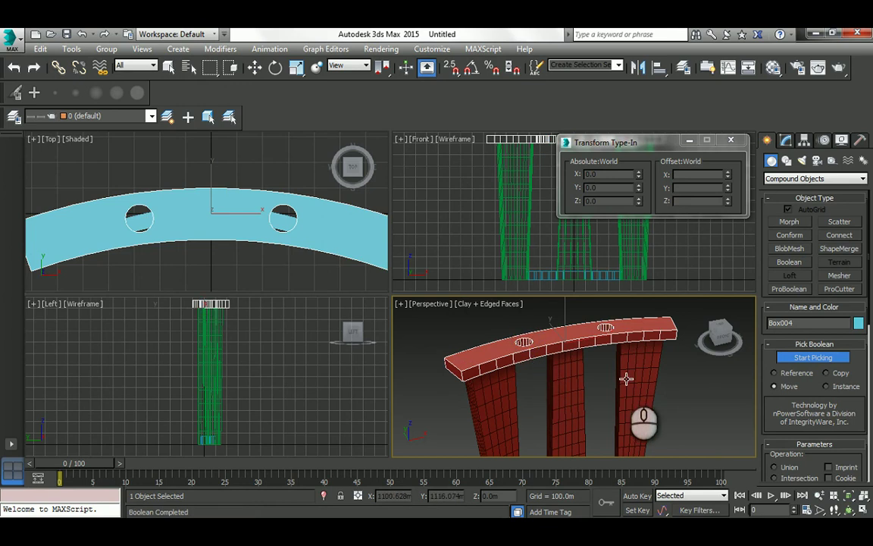
scroll(626, 377, "up", 3)
key("alt+w")
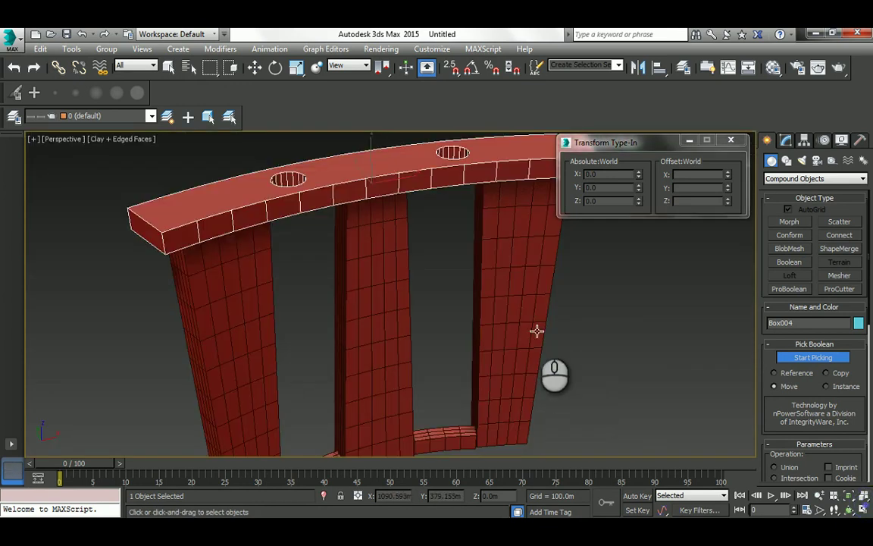
scroll(530, 330, "down", 5)
right_click(616, 352)
key("w")
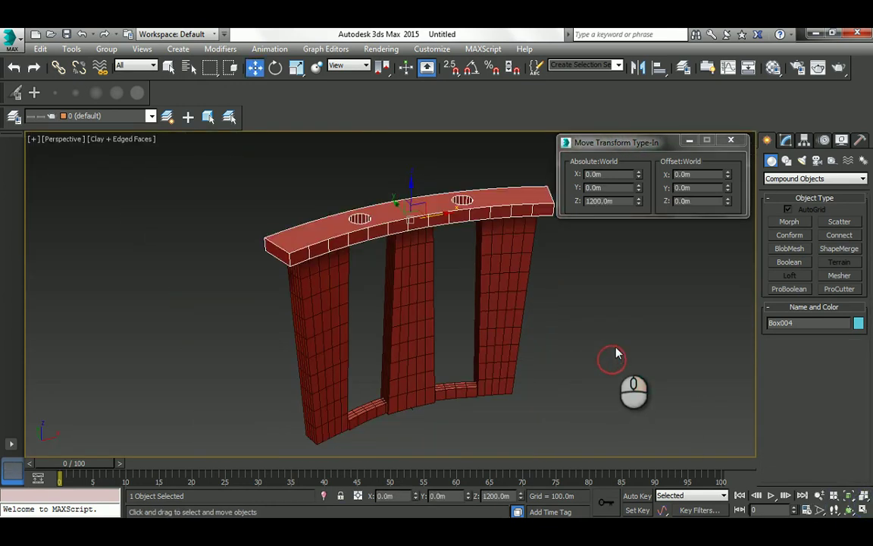
left_click(616, 352)
left_click(513, 317)
key("ctrl+r")
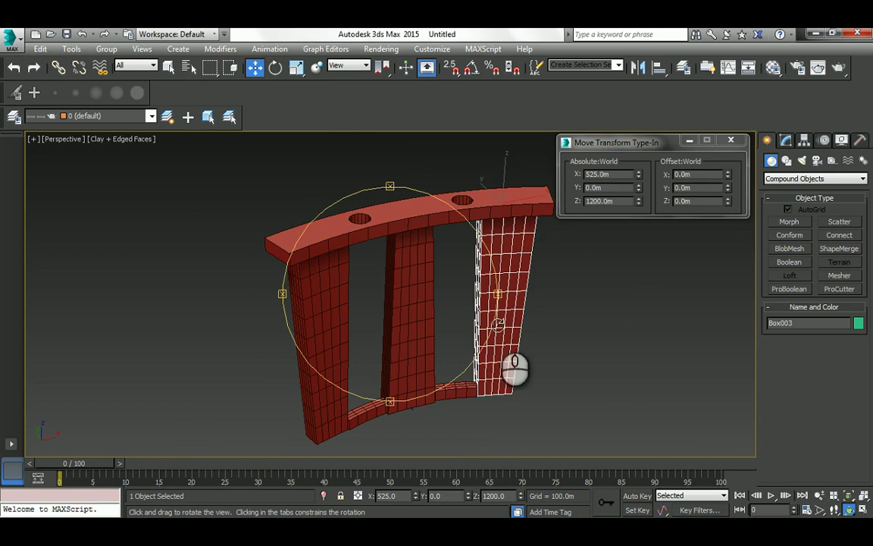
left_click_drag(498, 324, 448, 273)
right_click(446, 271)
left_click(361, 289)
middle_click_drag(336, 282, 399, 282)
left_click(849, 508)
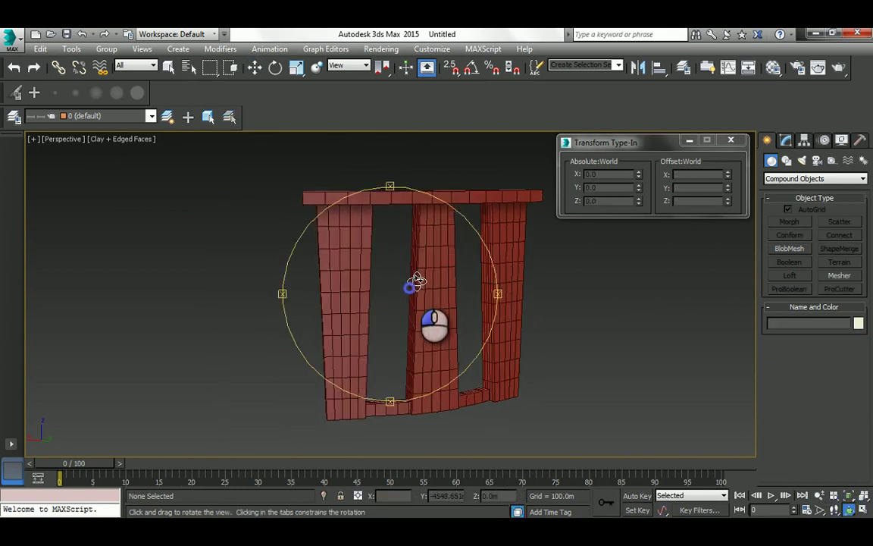
left_click_drag(415, 282, 488, 286)
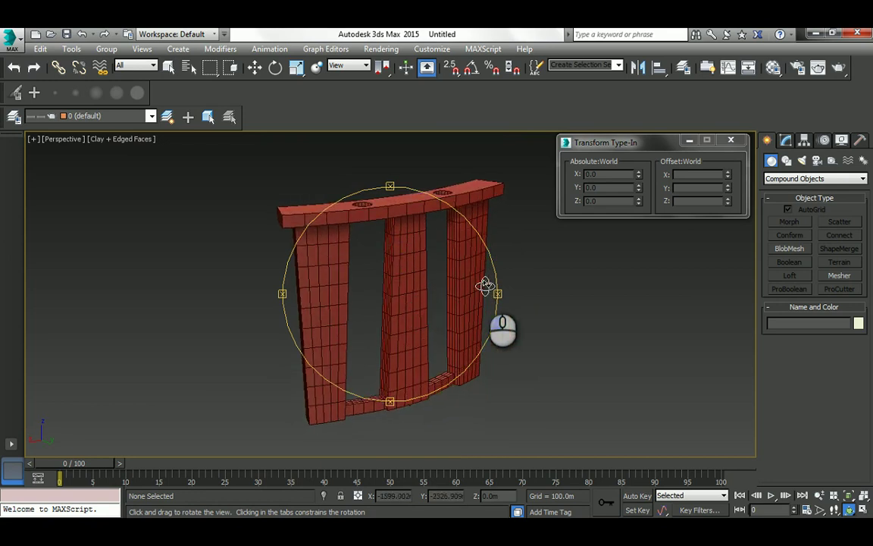
right_click(563, 289)
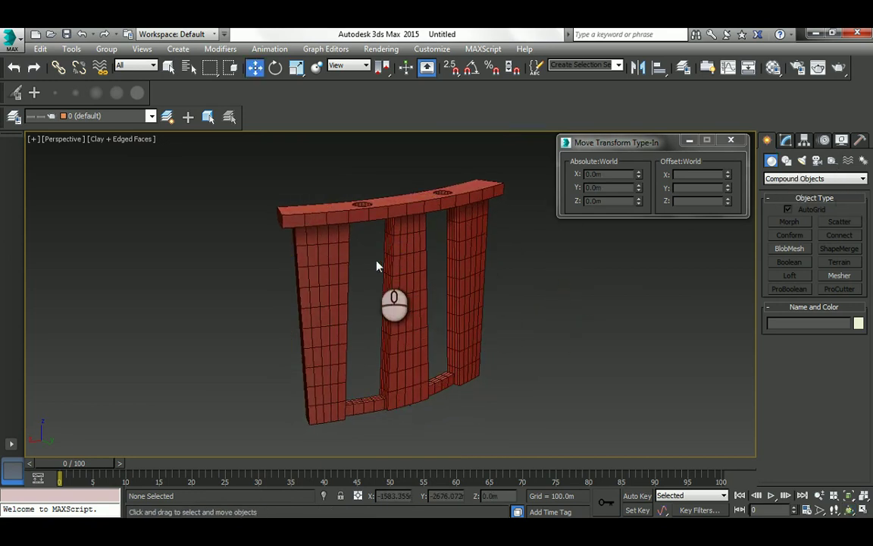